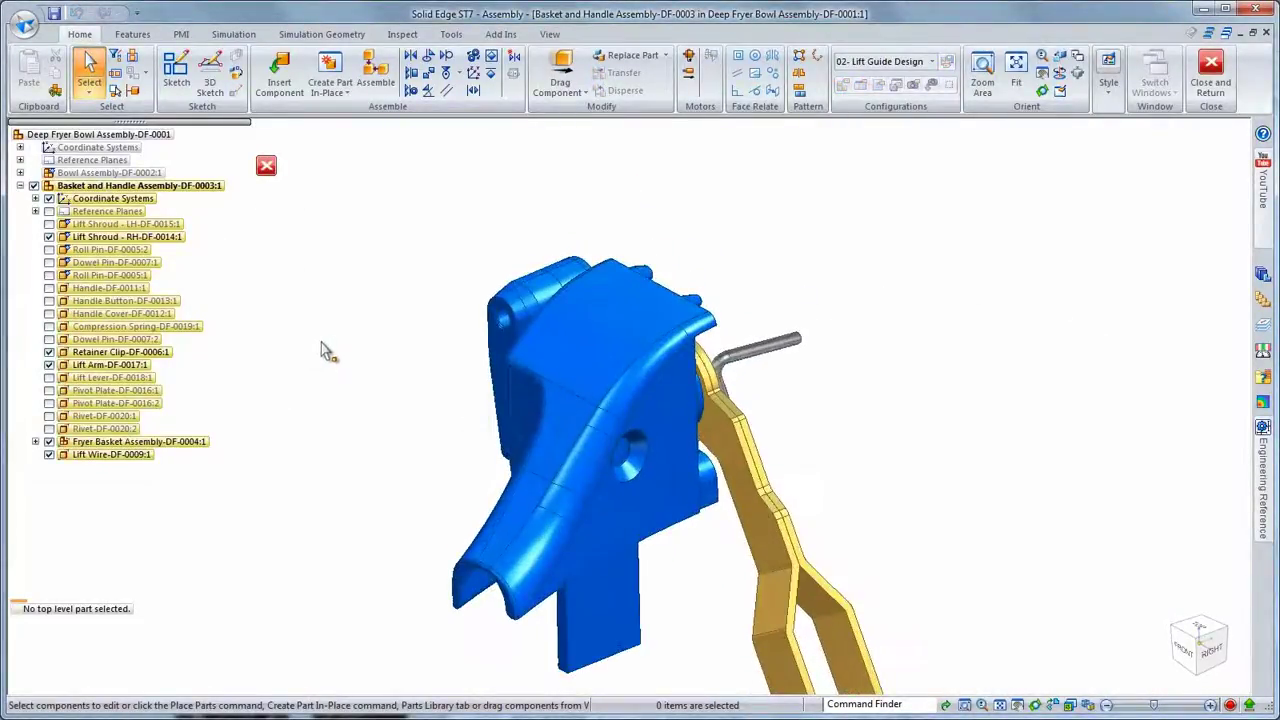
# Step: Create a new part in place from the Ansi Metric part.par template with Stainless steel as its material
pyautogui.rightClick(369, 286)
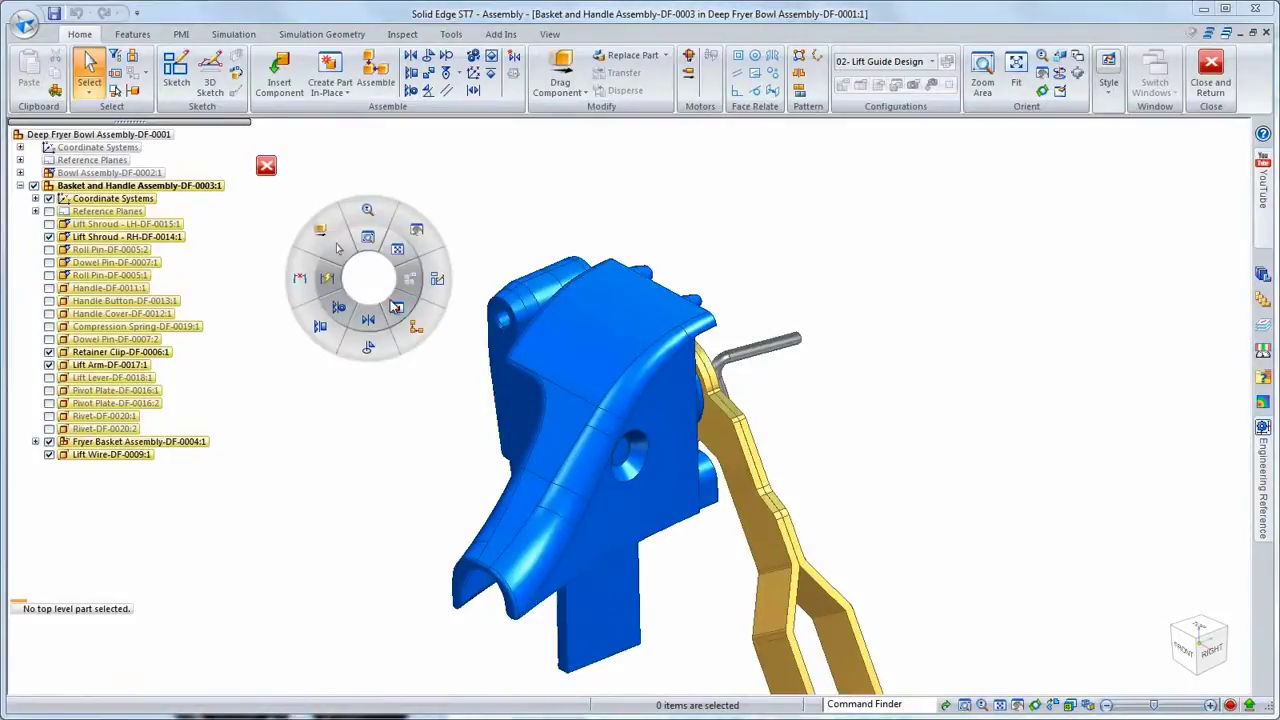
pyautogui.click(396, 307)
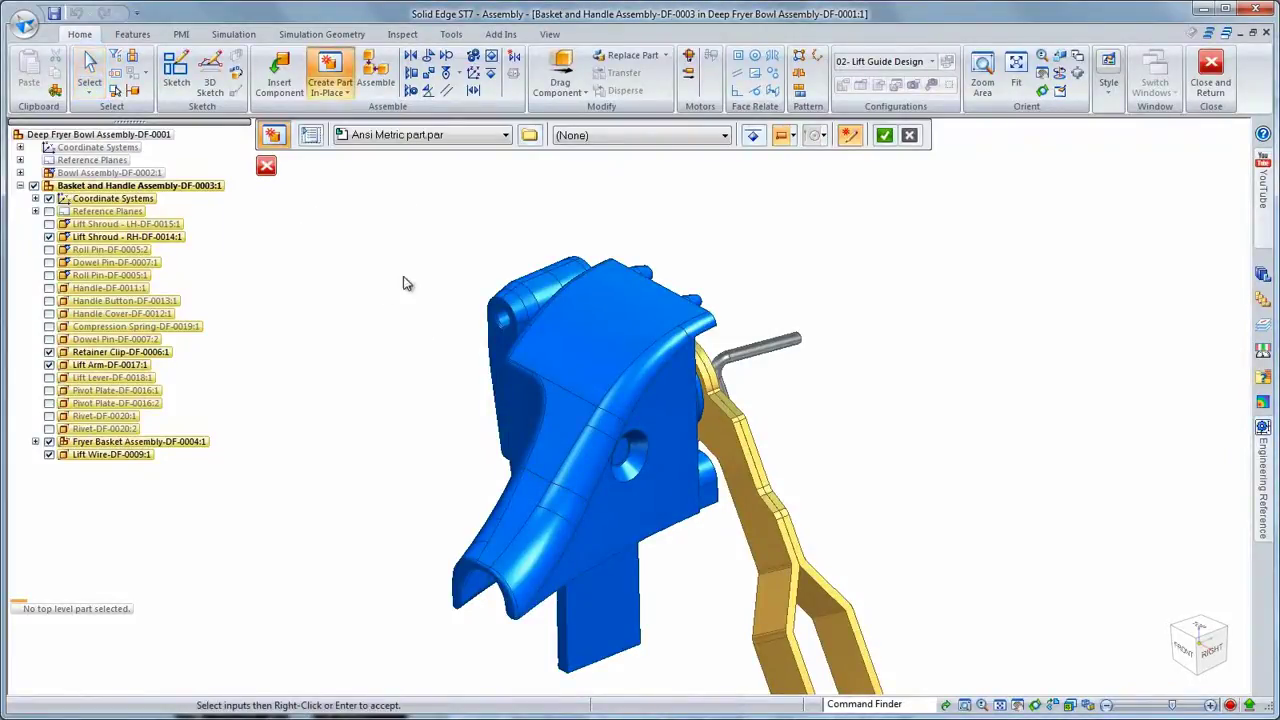
pyautogui.click(577, 136)
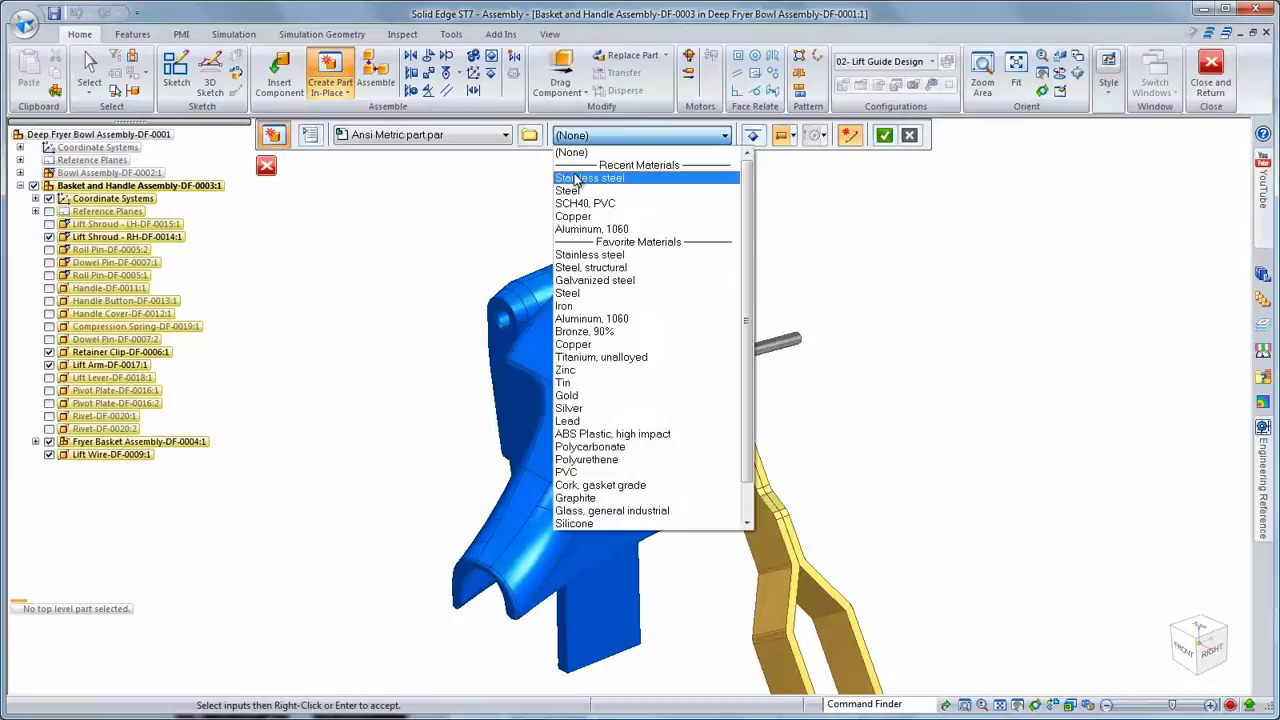
pyautogui.click(576, 176)
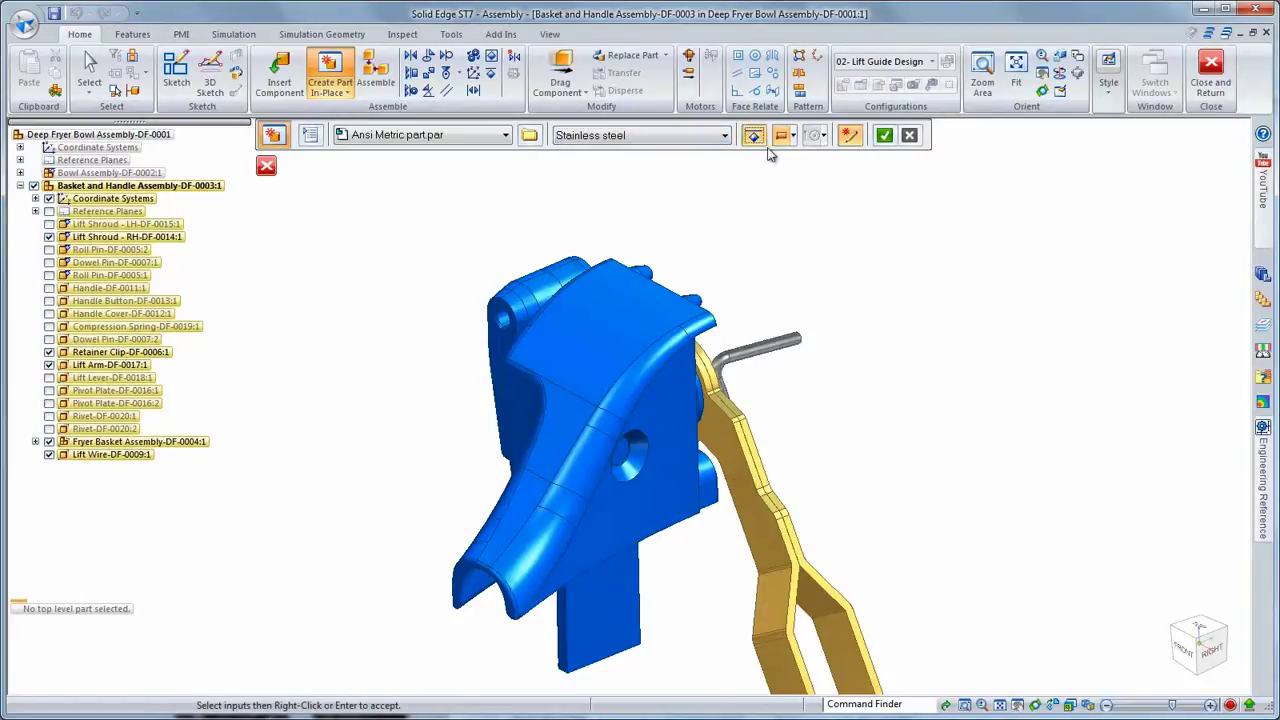
pyautogui.click(885, 136)
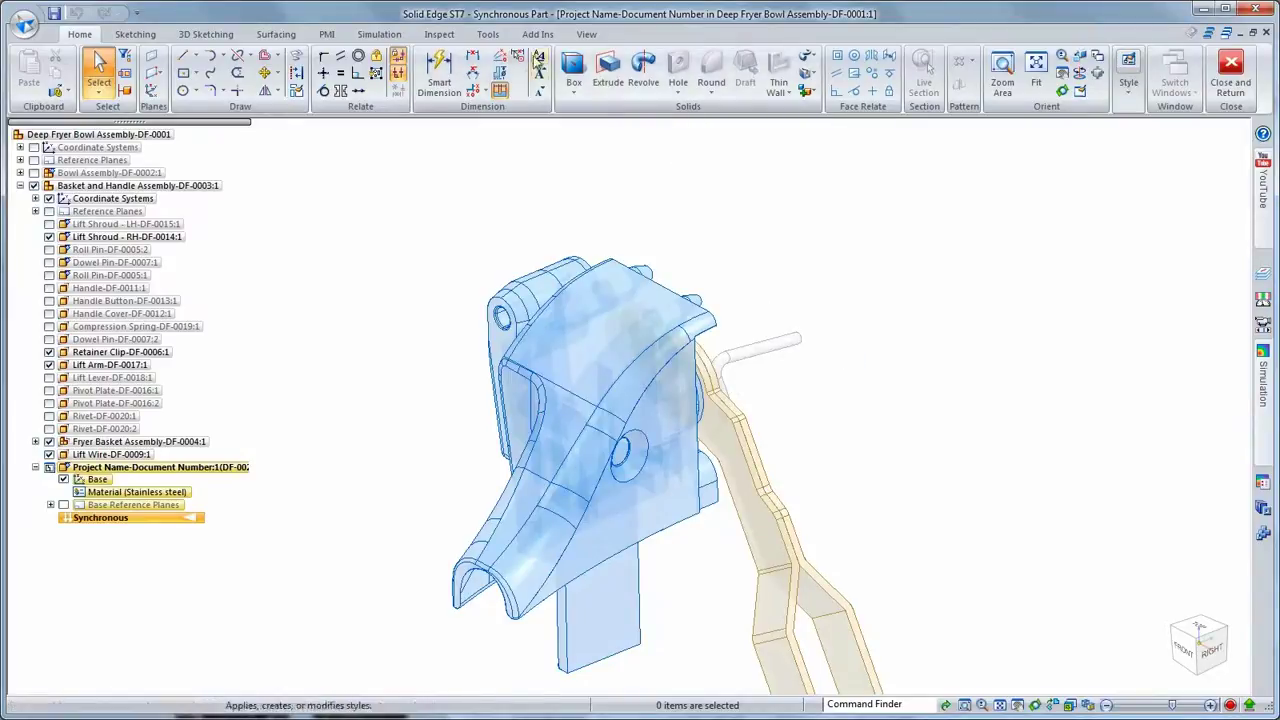
# Step: Enable edge locating on peer components for the new part
pyautogui.click(490, 36)
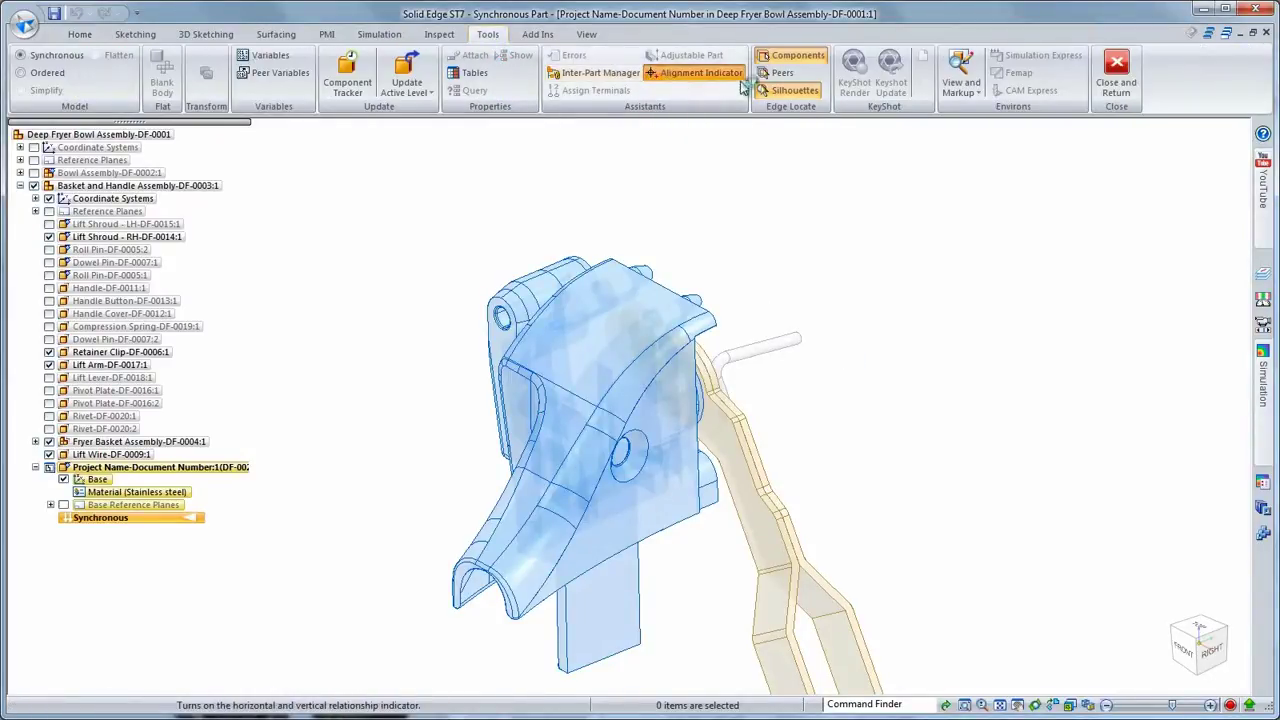
pyautogui.click(773, 79)
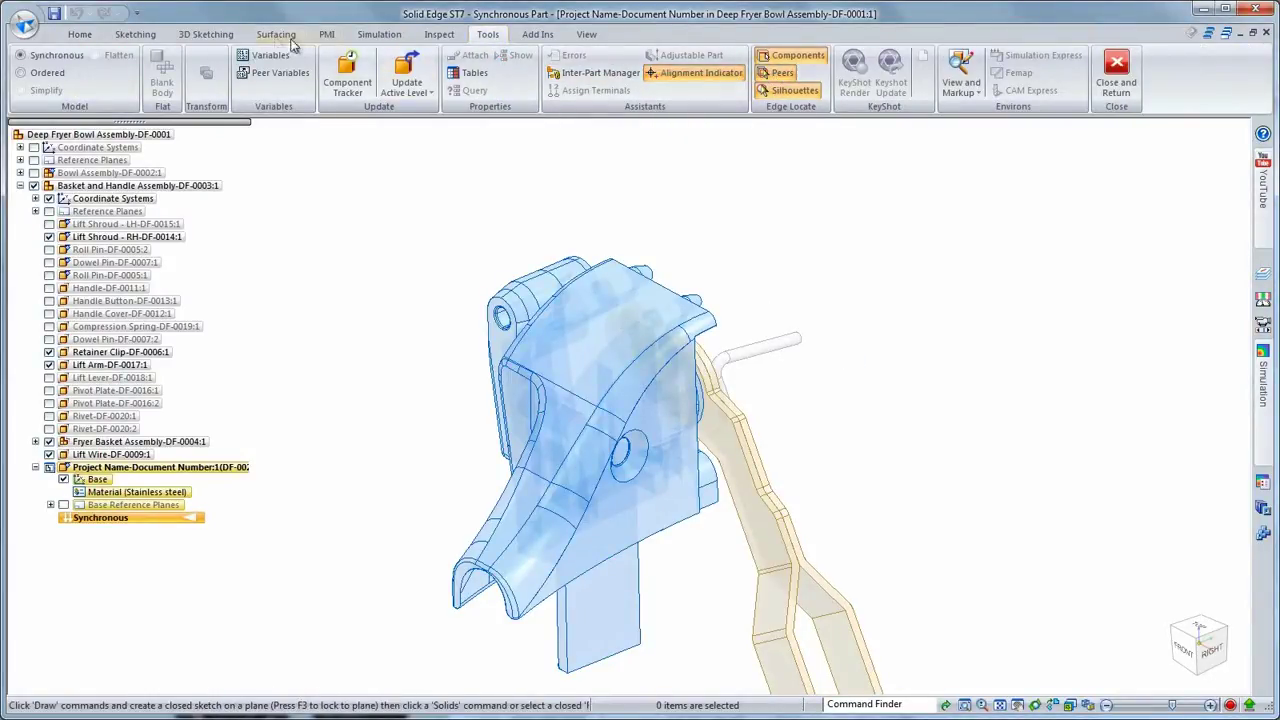
# Step: Sketch a 3D line along X through the lift shroud and continue it about 131 mm down past the fryer basket bracket
pyautogui.click(207, 35)
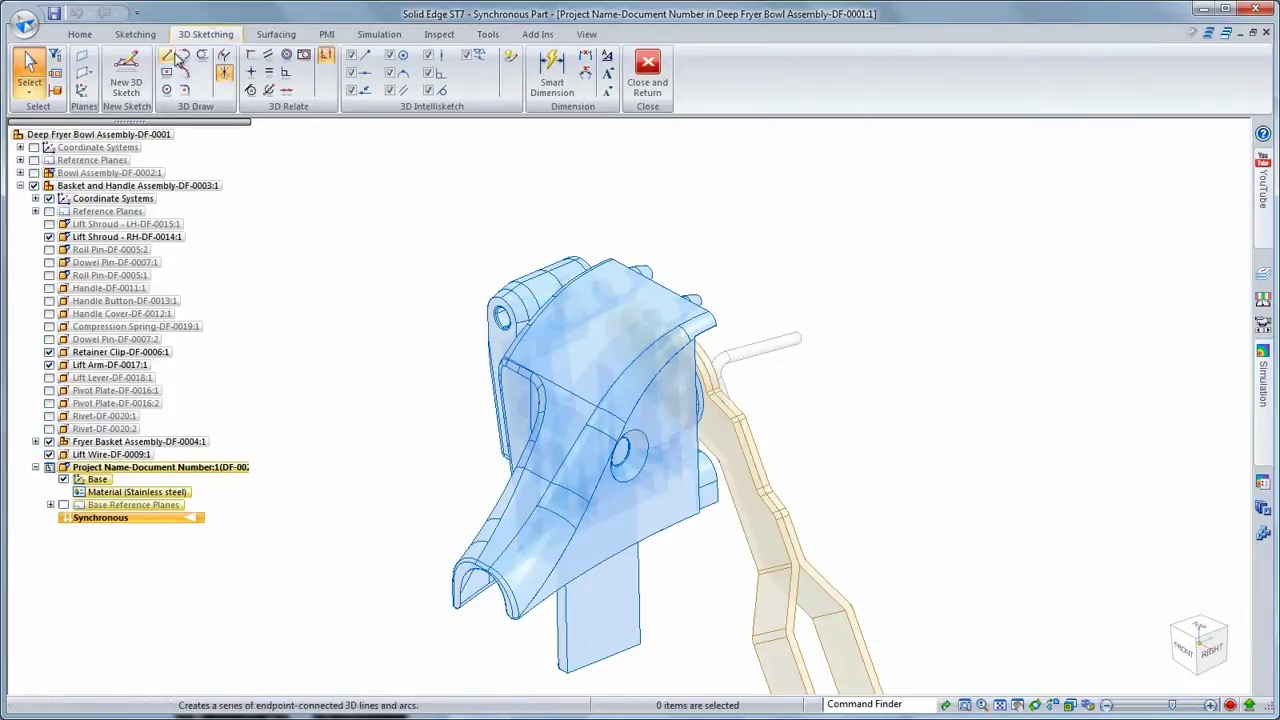
pyautogui.click(172, 56)
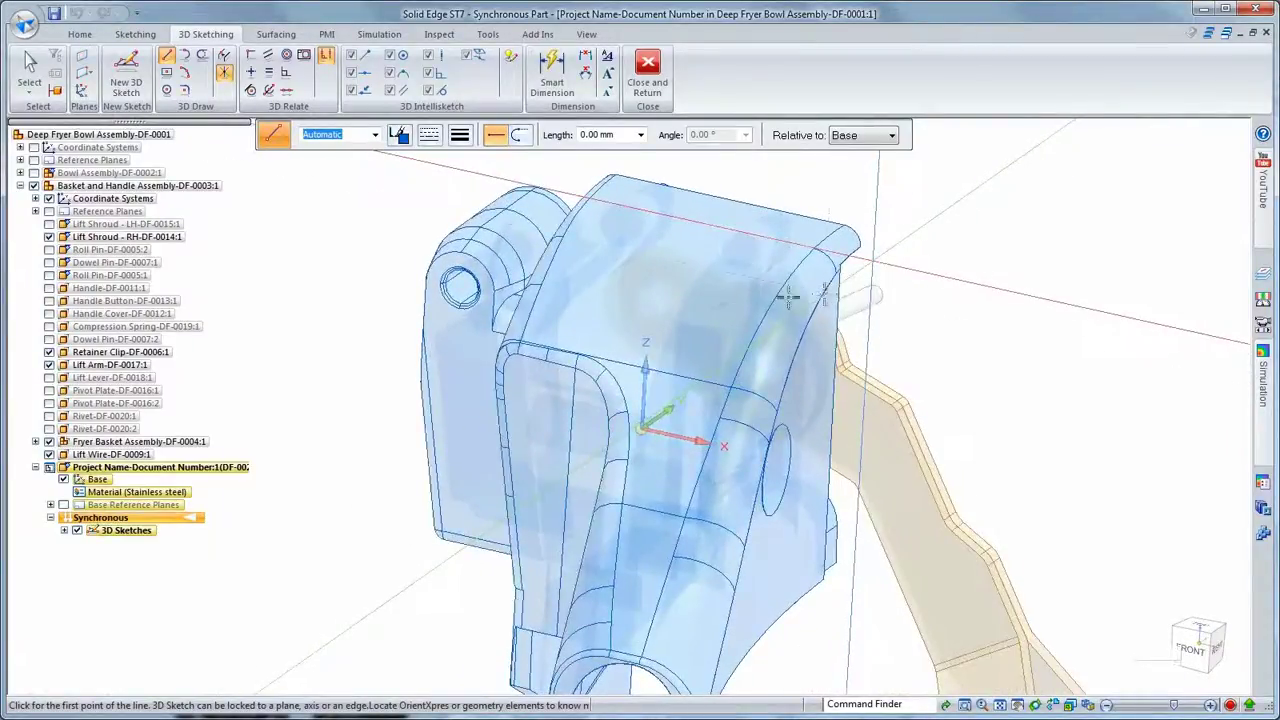
pyautogui.click(537, 418)
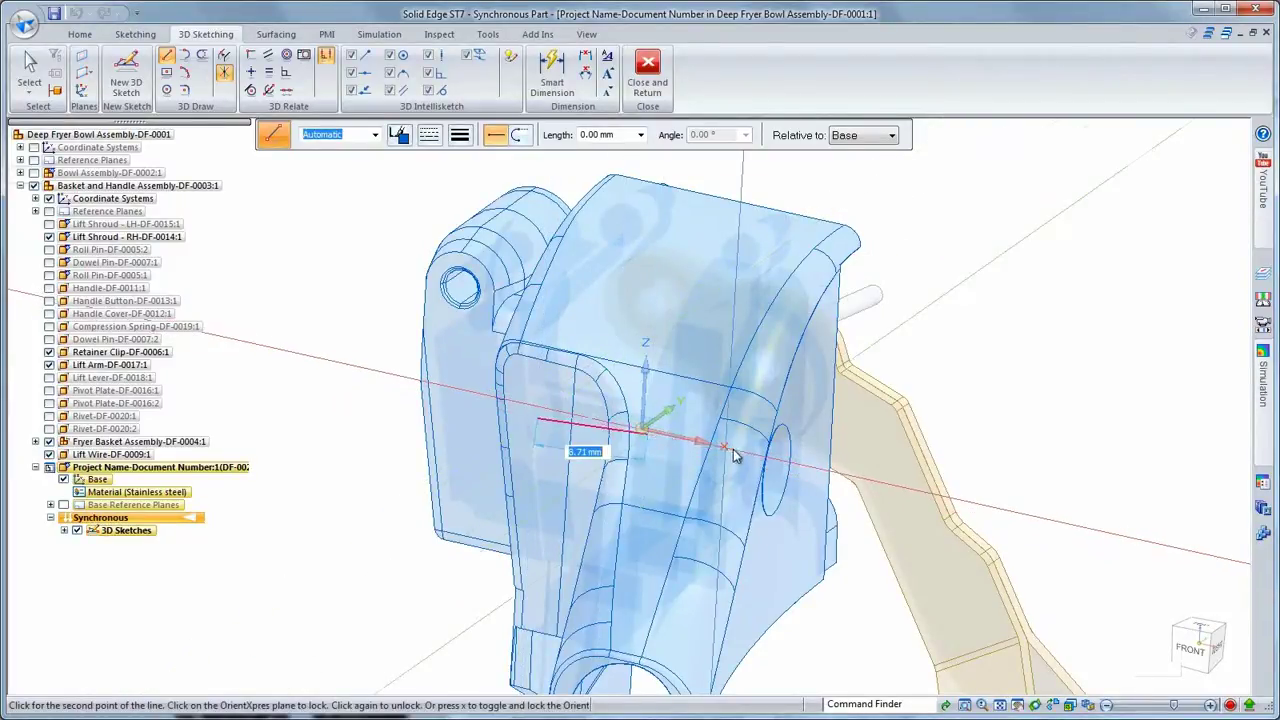
pyautogui.click(832, 486)
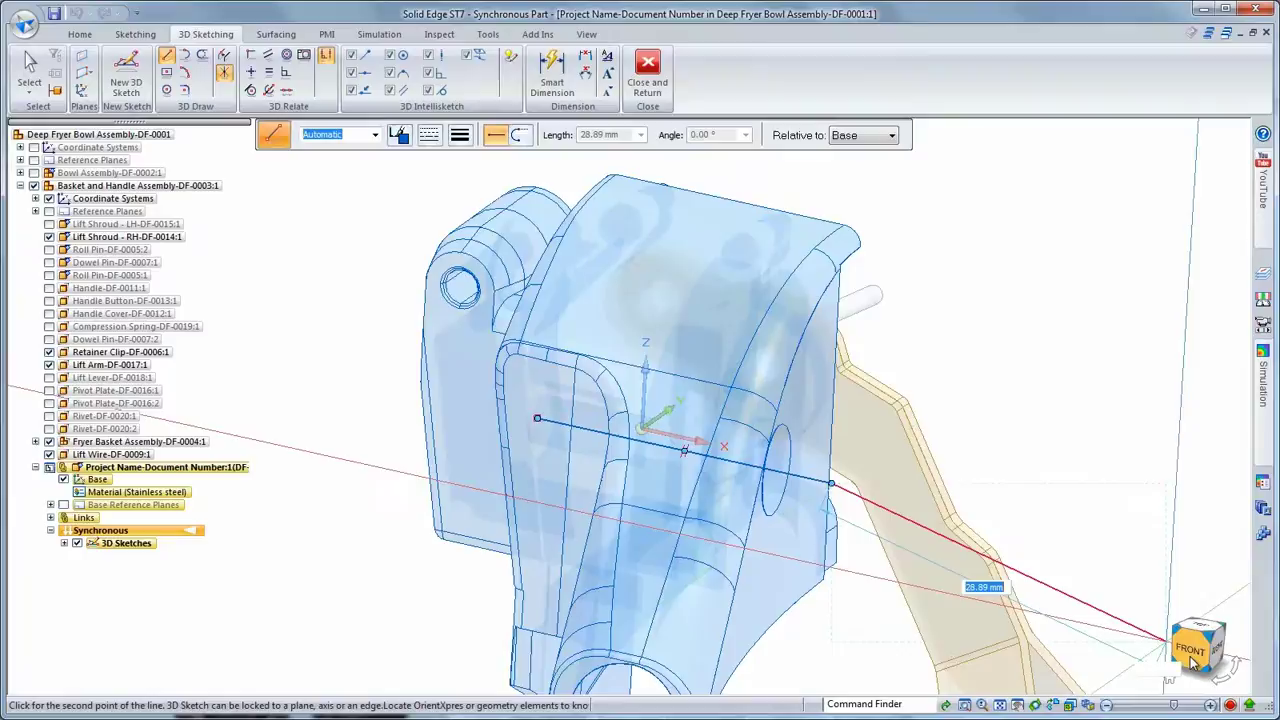
pyautogui.scroll(-4, 1165, 635)
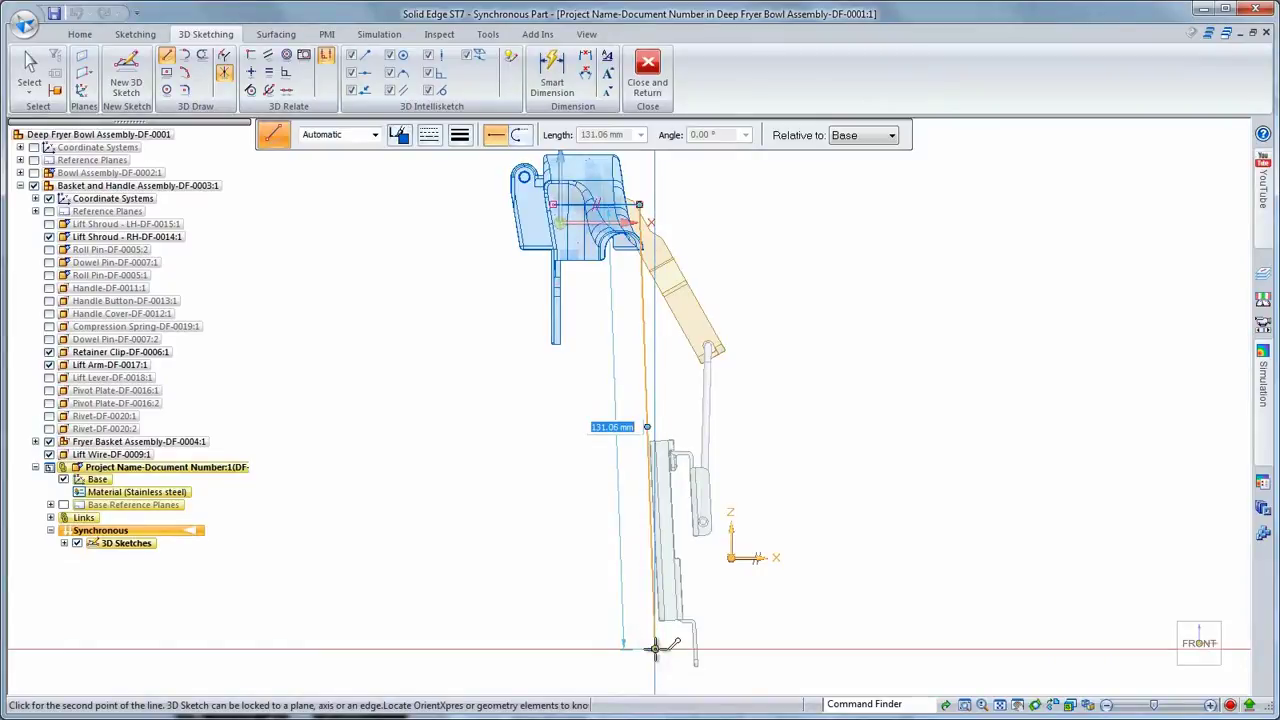
pyautogui.moveTo(655, 648)
pyautogui.mouseDown(button='middle')
pyautogui.moveTo(723, 667)
pyautogui.moveTo(666, 671)
pyautogui.mouseUp(button='middle')
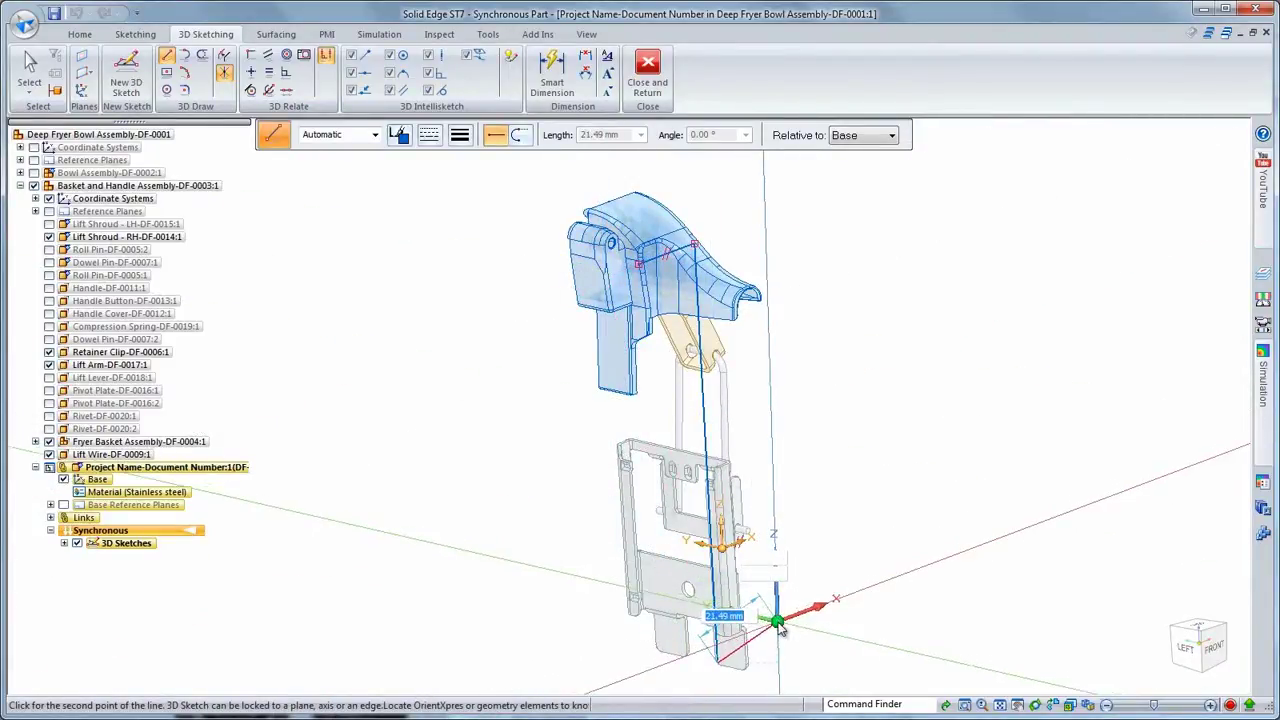
# Step: Extend the path's lower end with a line about 8 mm long along Y and one about 9 mm long along X
pyautogui.scroll(5, 777, 620)
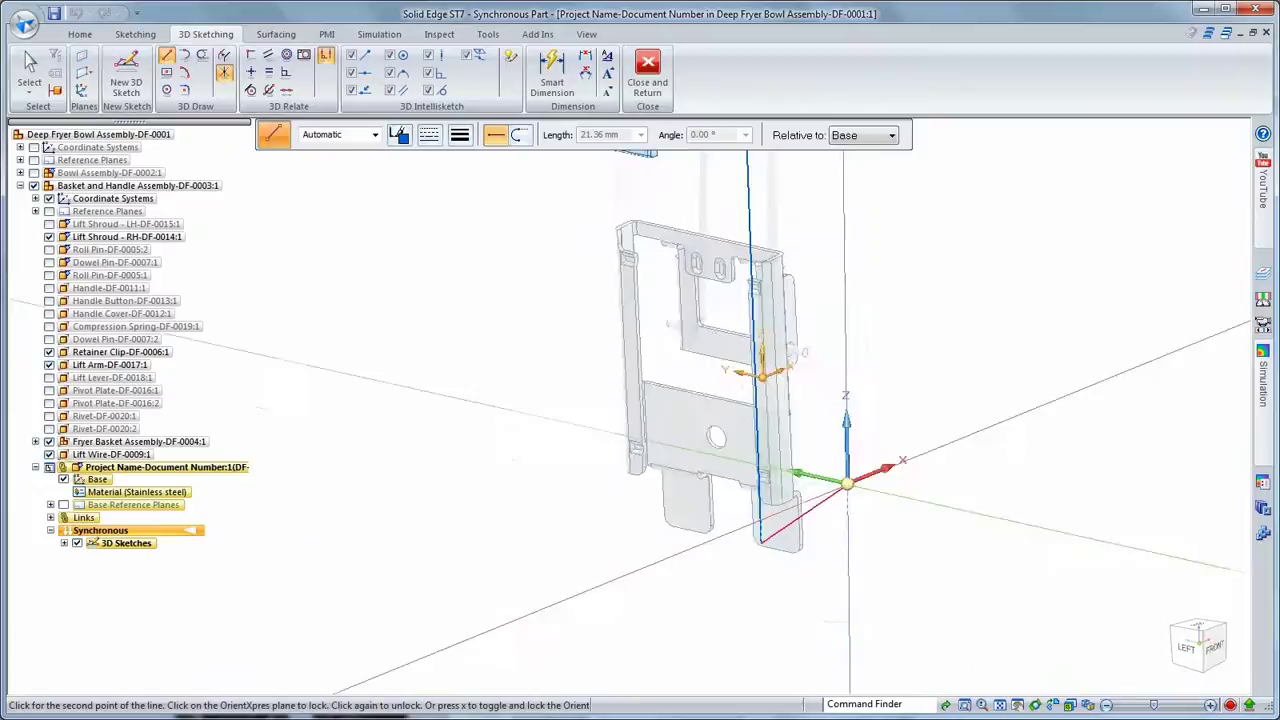
pyautogui.moveTo(737, 550); pyautogui.dragTo(737, 586, button='middle')
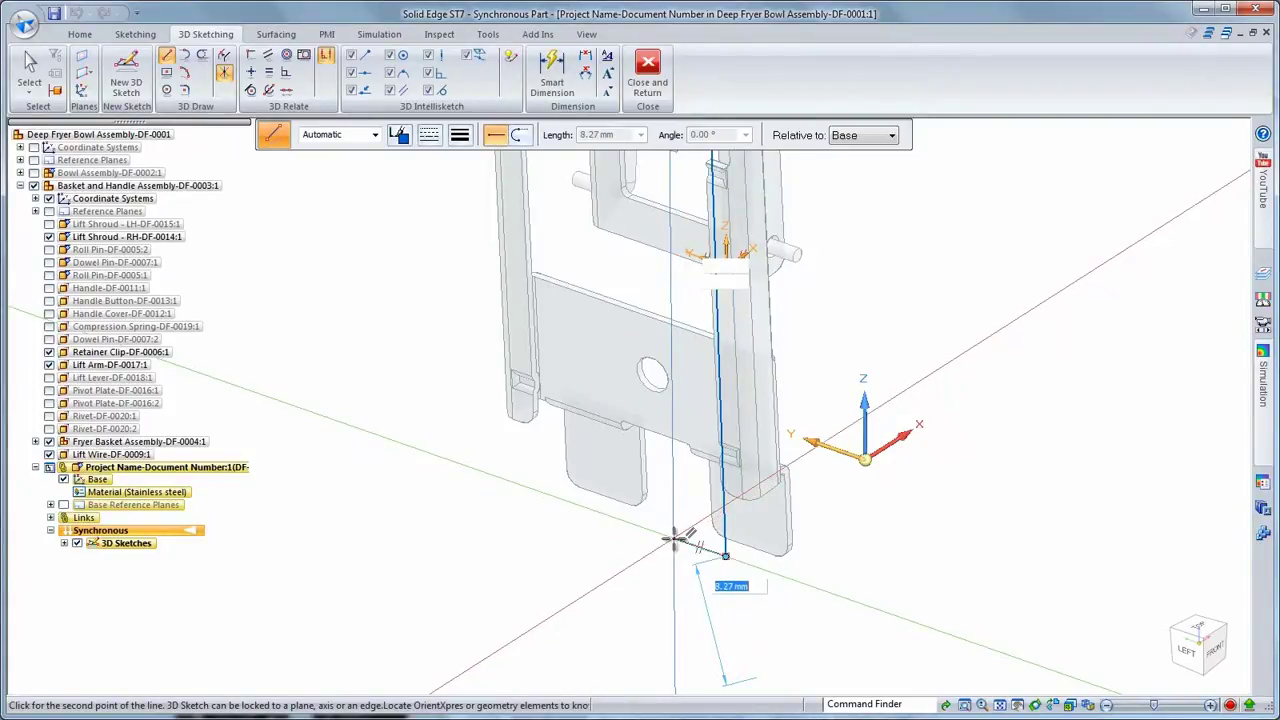
pyautogui.click(673, 538)
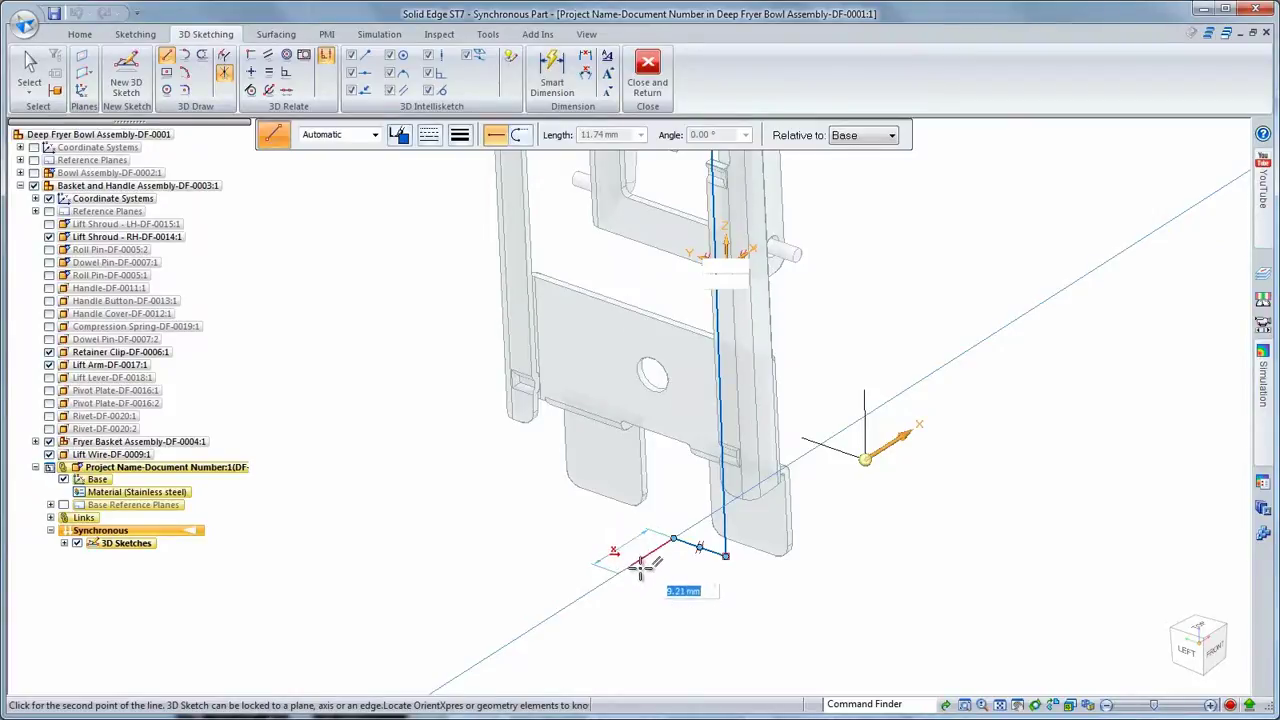
pyautogui.click(637, 562)
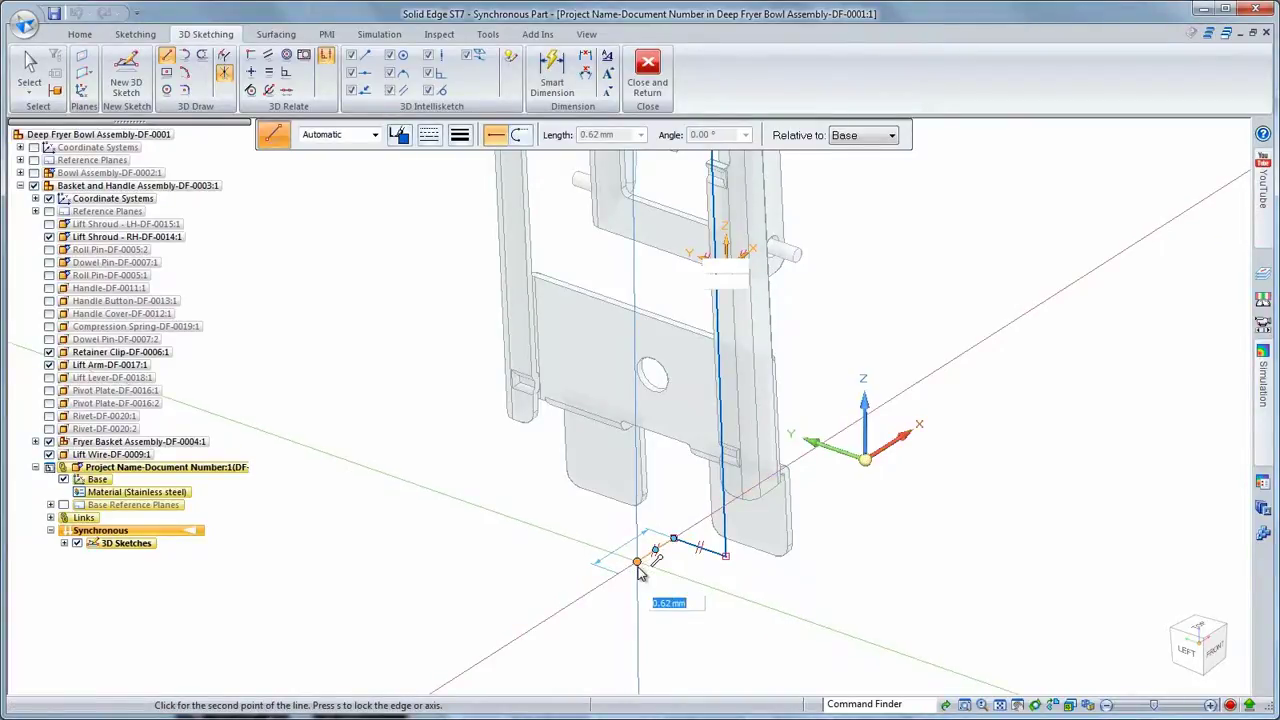
# Step: Finish the lower end of the 3D path with a tangent arc and end the line chain
pyautogui.press('a')
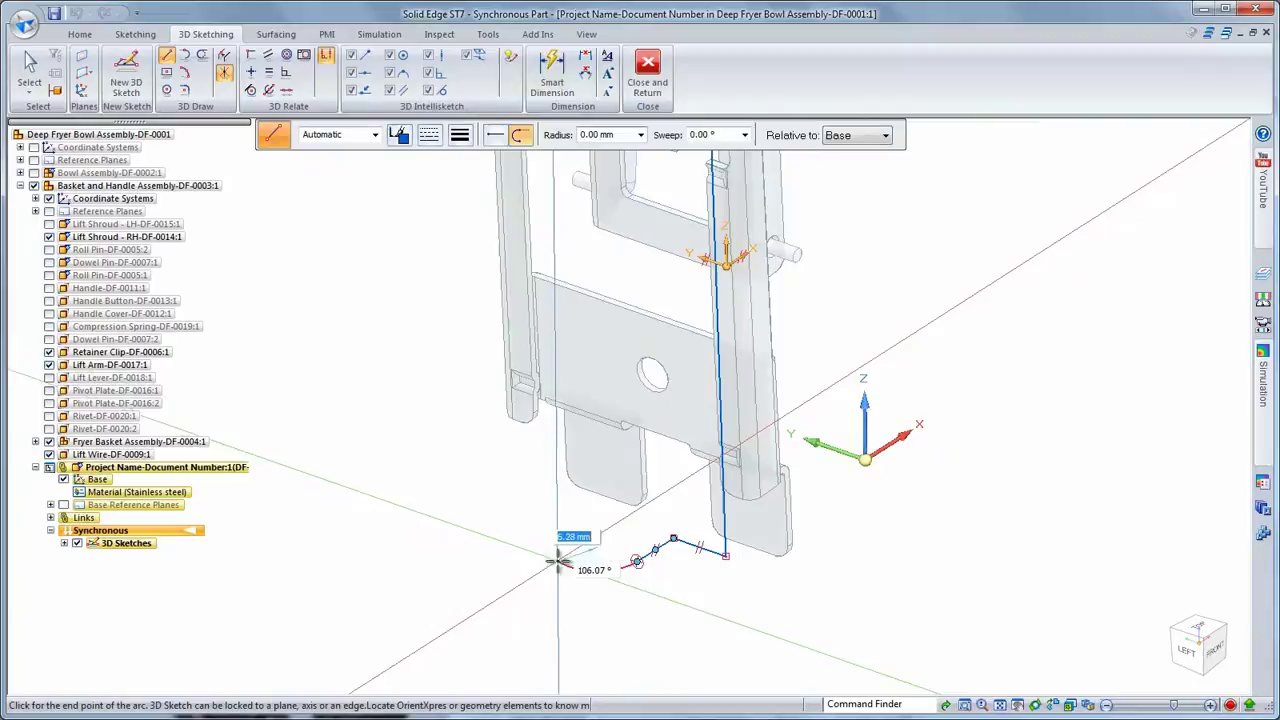
pyautogui.press('x')
pyautogui.click(557, 568)
pyautogui.press('Escape')
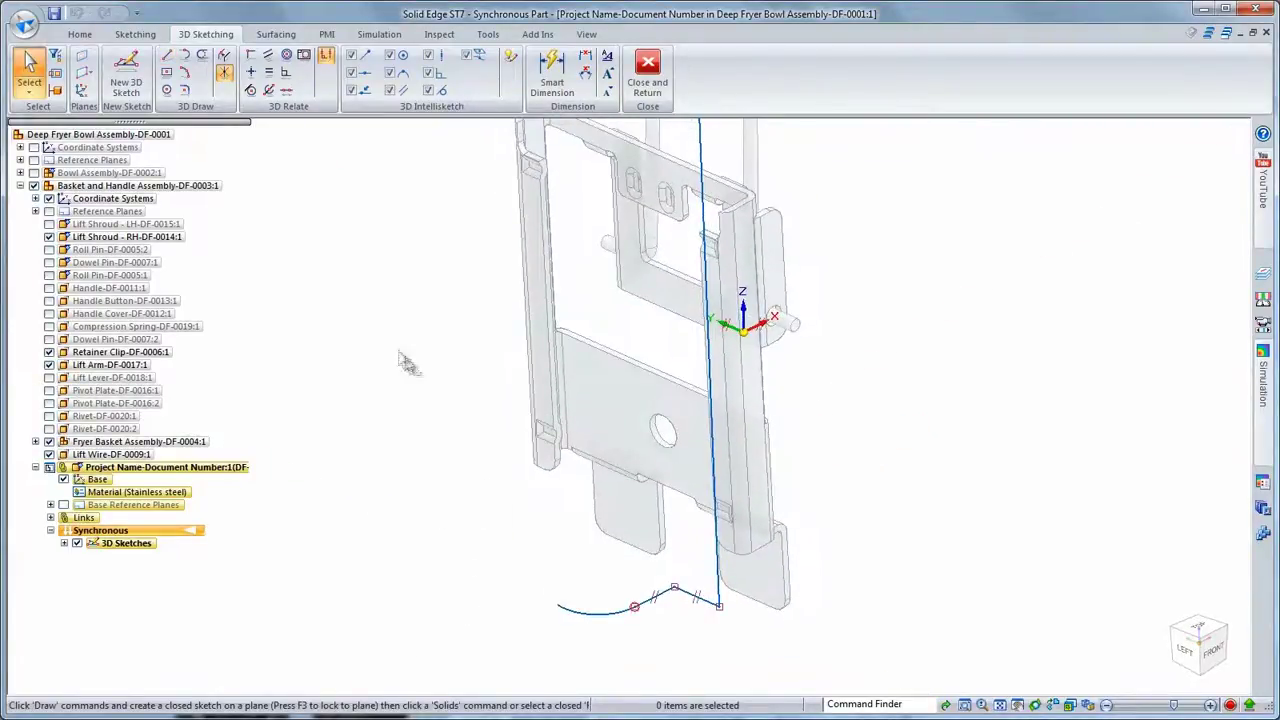
# Step: Make the long line parallel to the fryer basket bracket's vertical edge and add a Connect relationship to the end arc
pyautogui.click(268, 60)
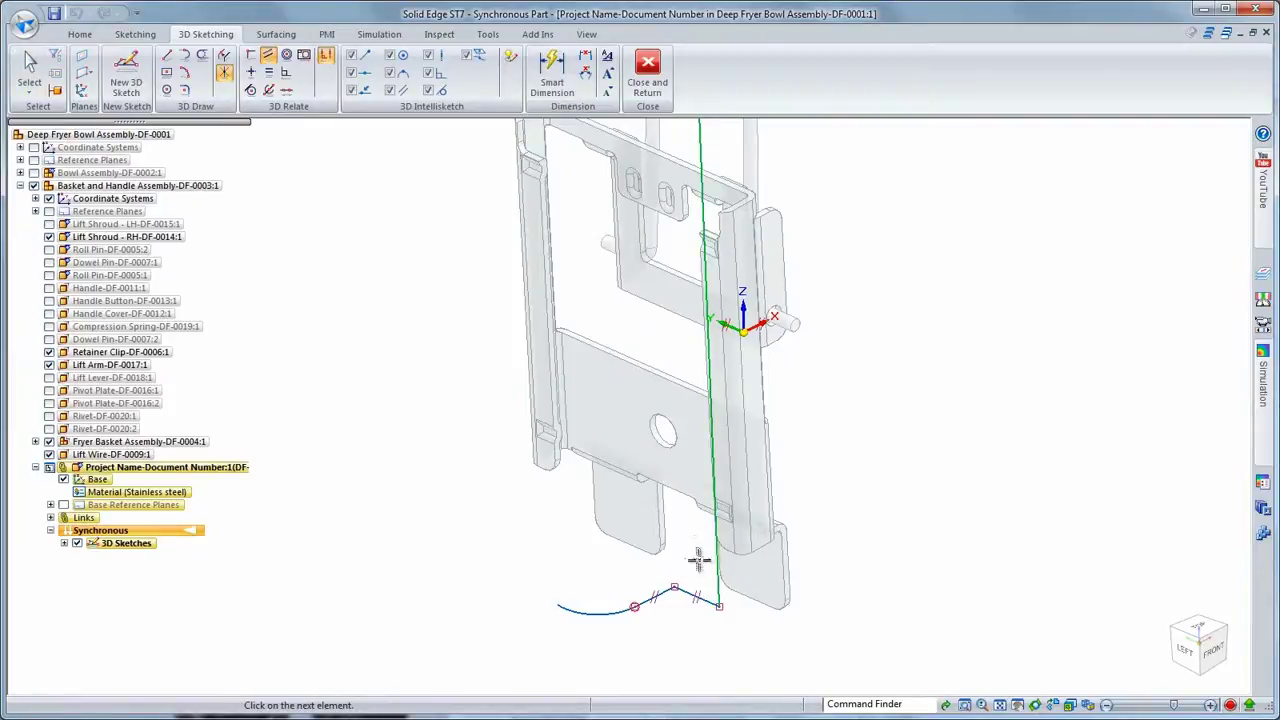
pyautogui.click(629, 429)
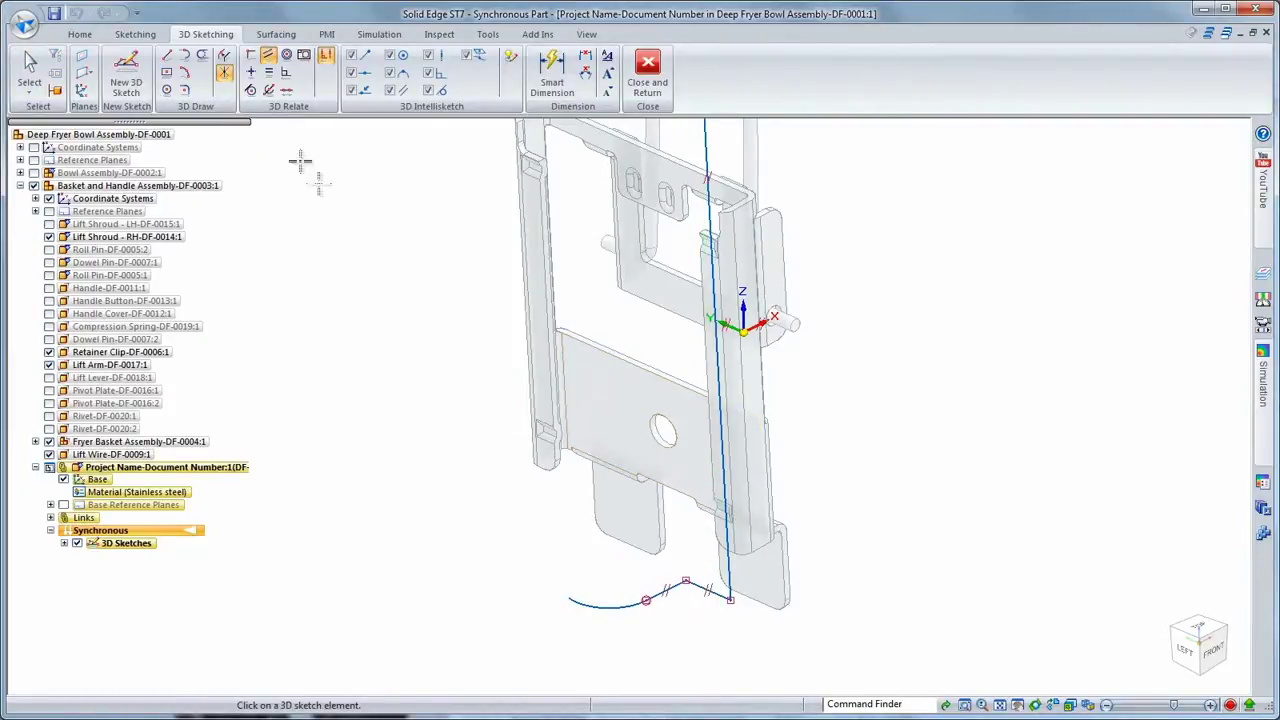
pyautogui.click(251, 56)
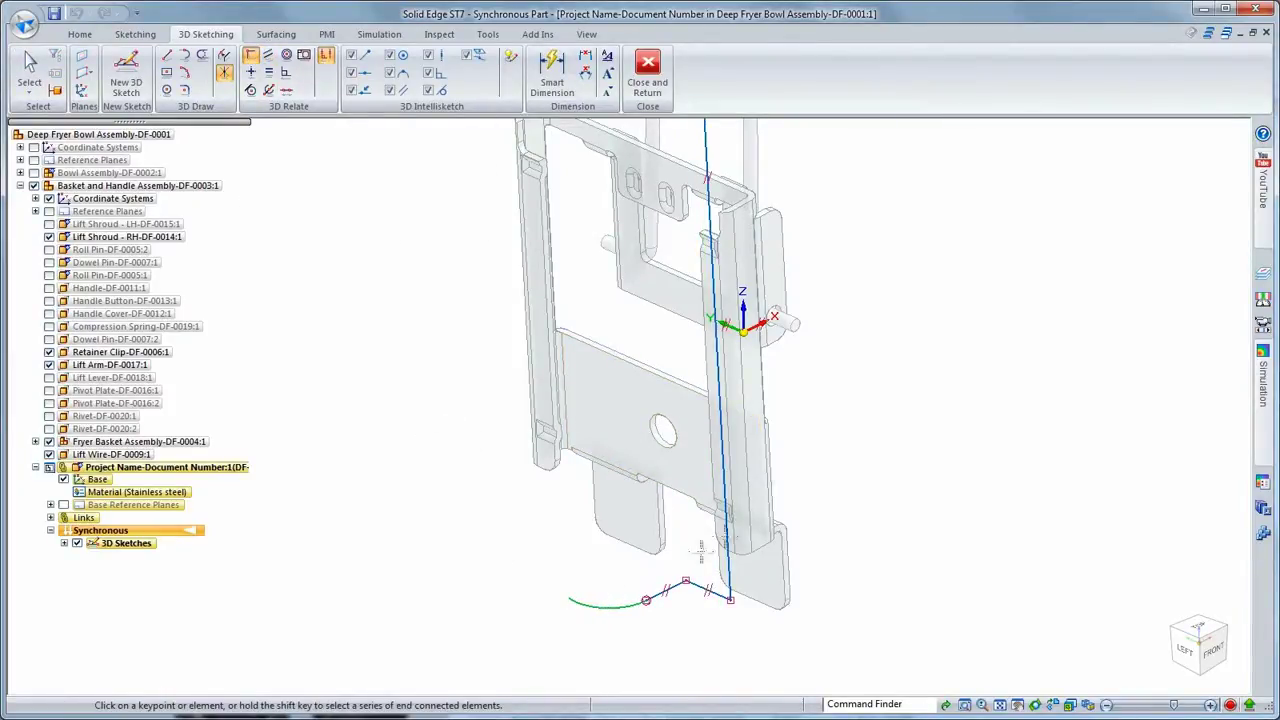
pyautogui.click(760, 312)
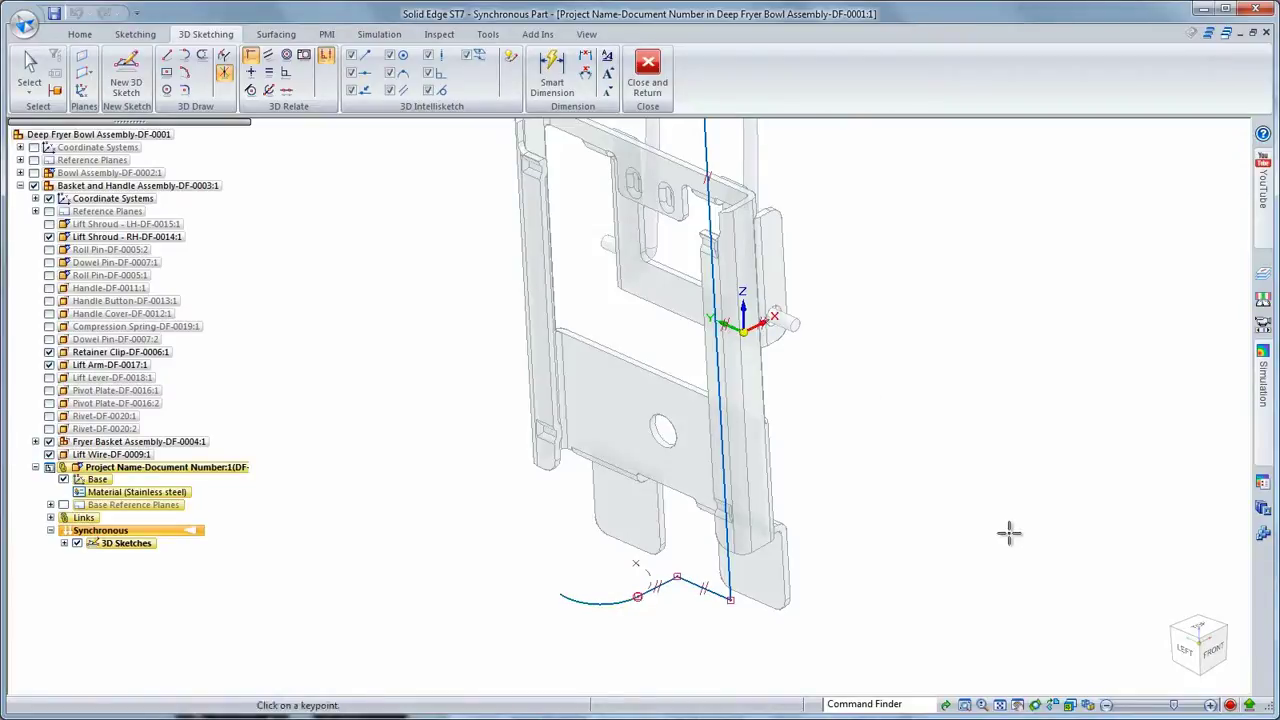
pyautogui.press('Escape')
# Step: Set the end arc's radius to 6 mm with a 90° sweep
pyautogui.click(613, 606)
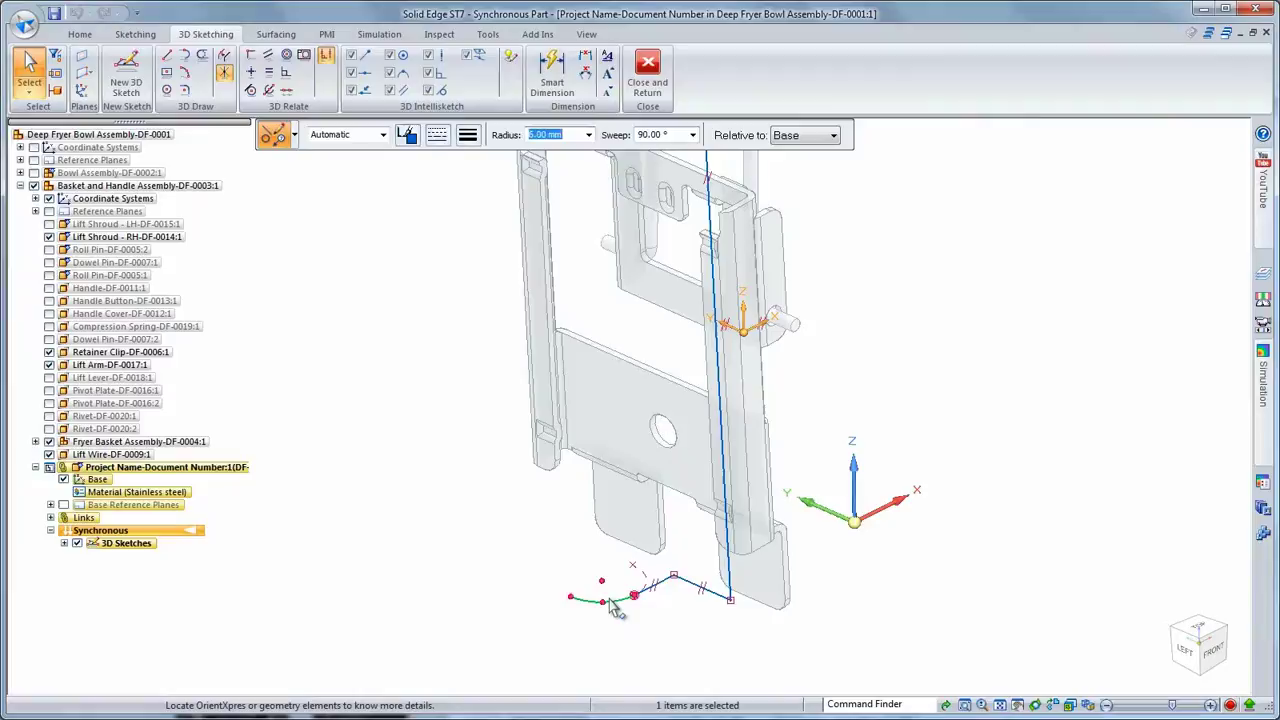
pyautogui.press('Escape')
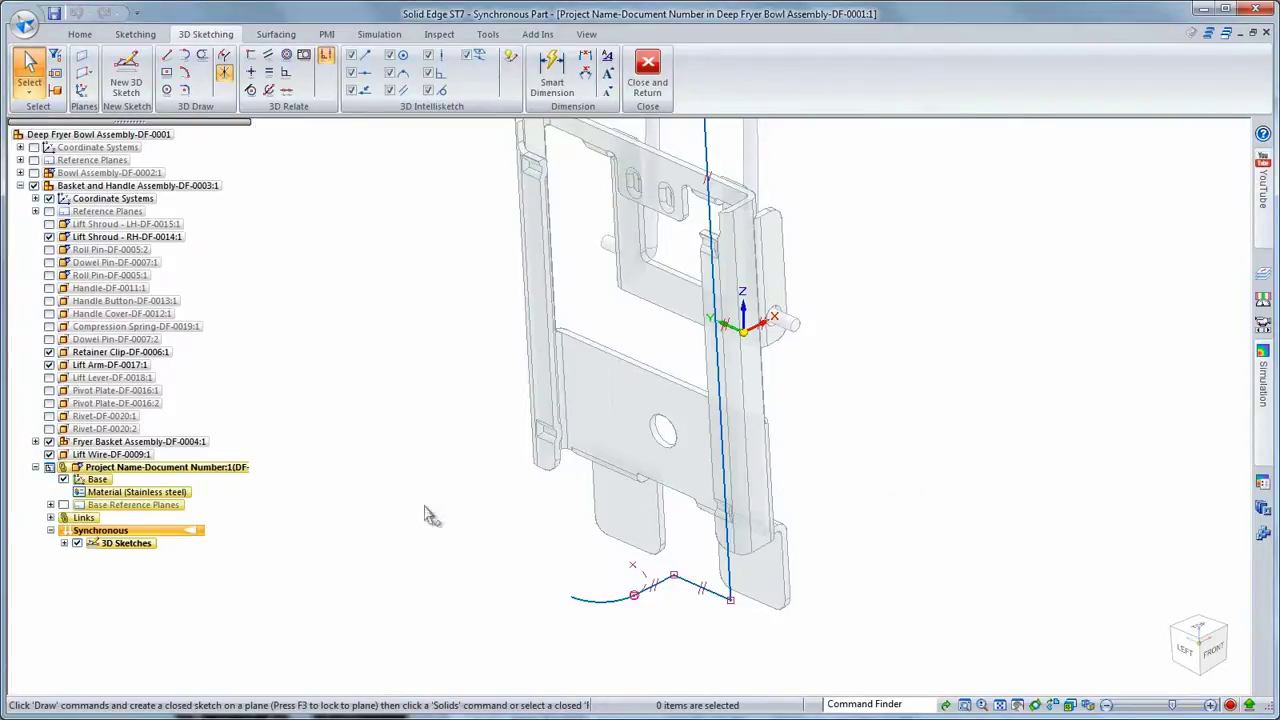
# Step: Fillet the two lower corners of the 3D path with a 3 mm radius and the upper corner with 8 mm
pyautogui.click(185, 91)
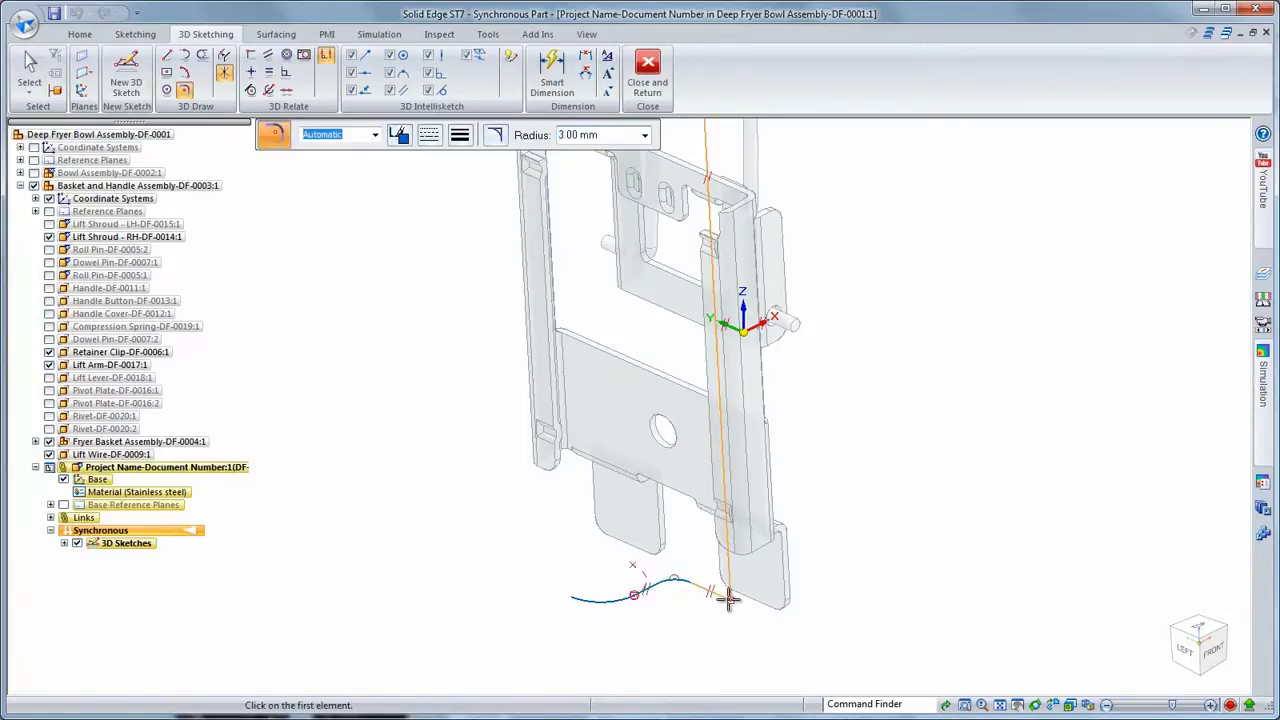
pyautogui.scroll(8, 891, 600)
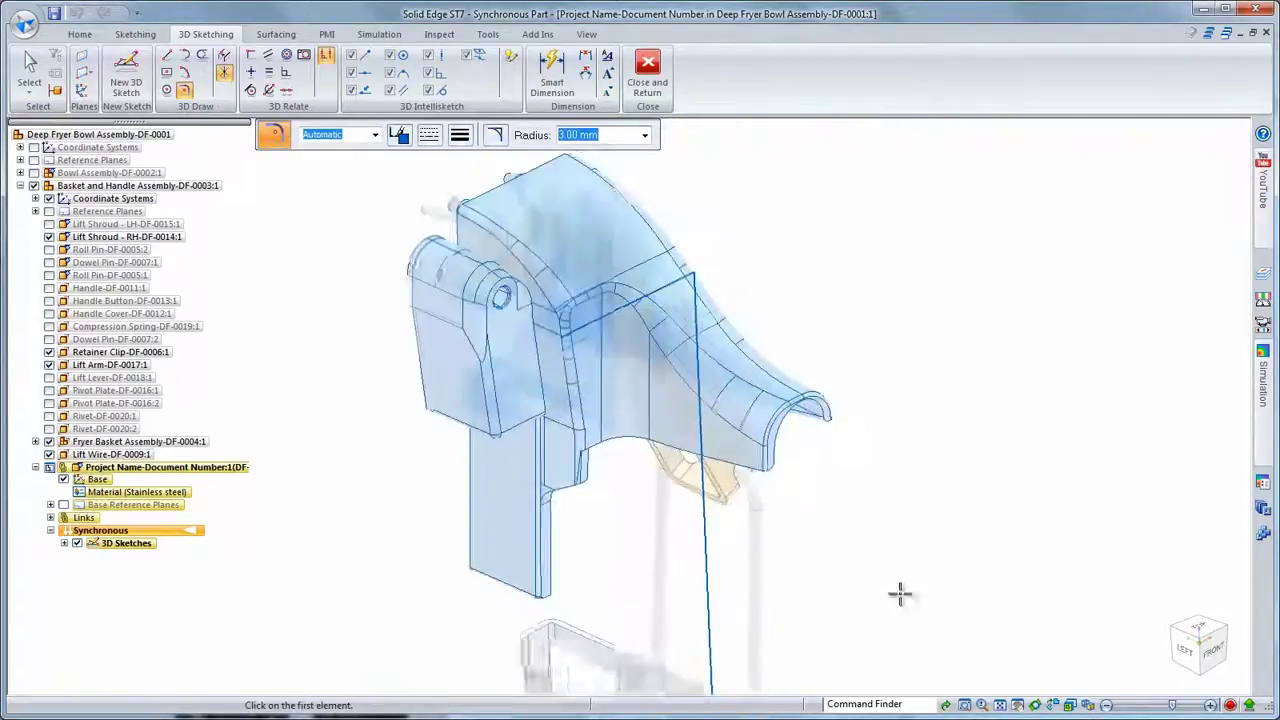
pyautogui.click(645, 135)
pyautogui.click(591, 190)
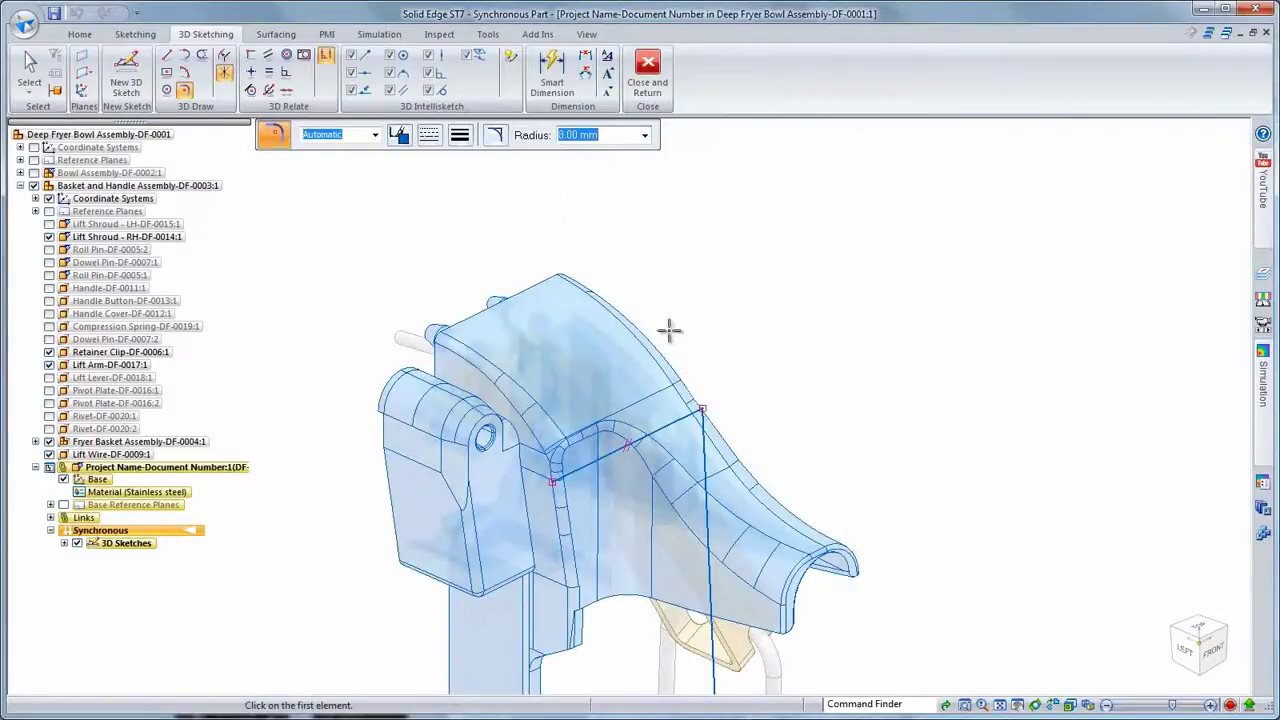
pyautogui.scroll(-6, 852, 371)
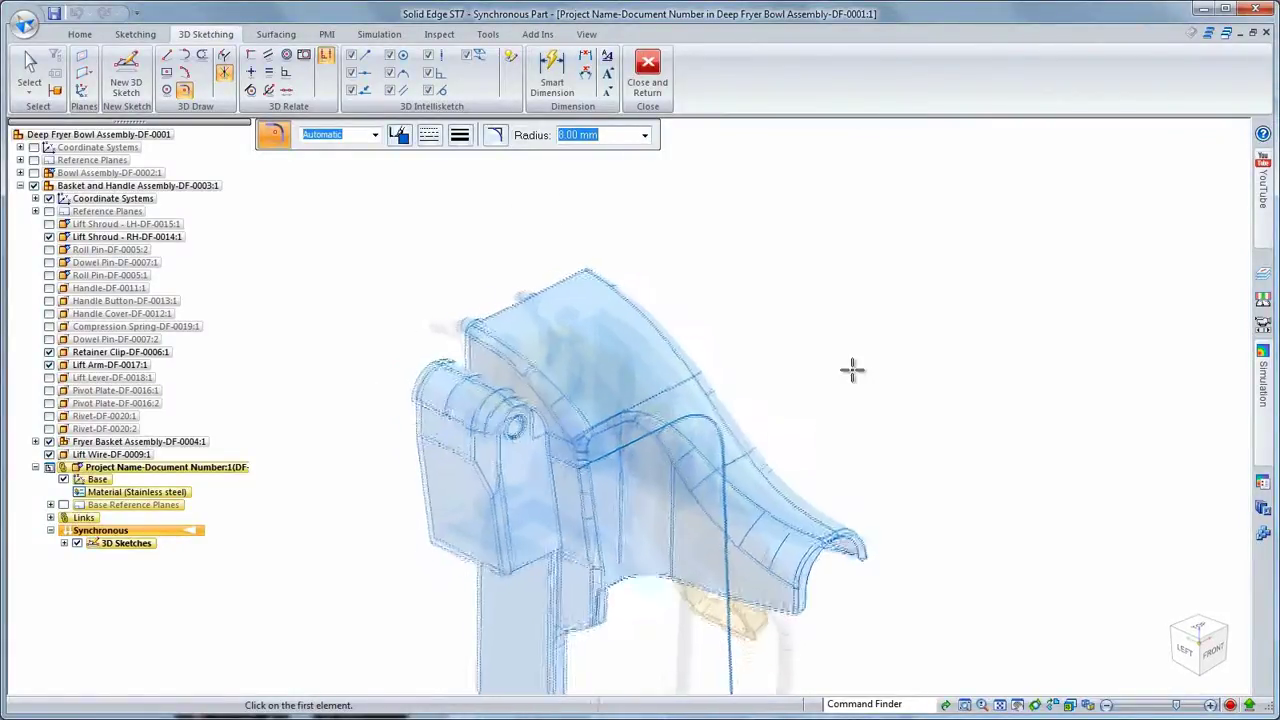
pyautogui.click(1205, 634)
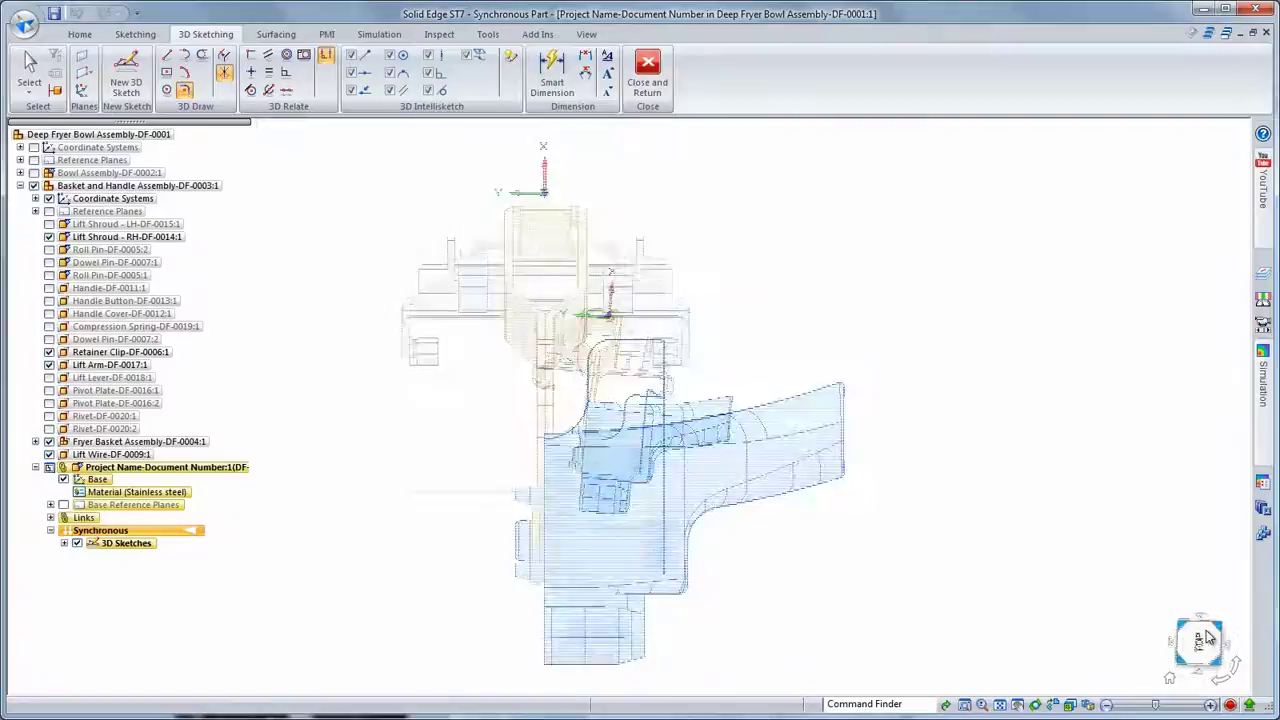
pyautogui.click(1220, 679)
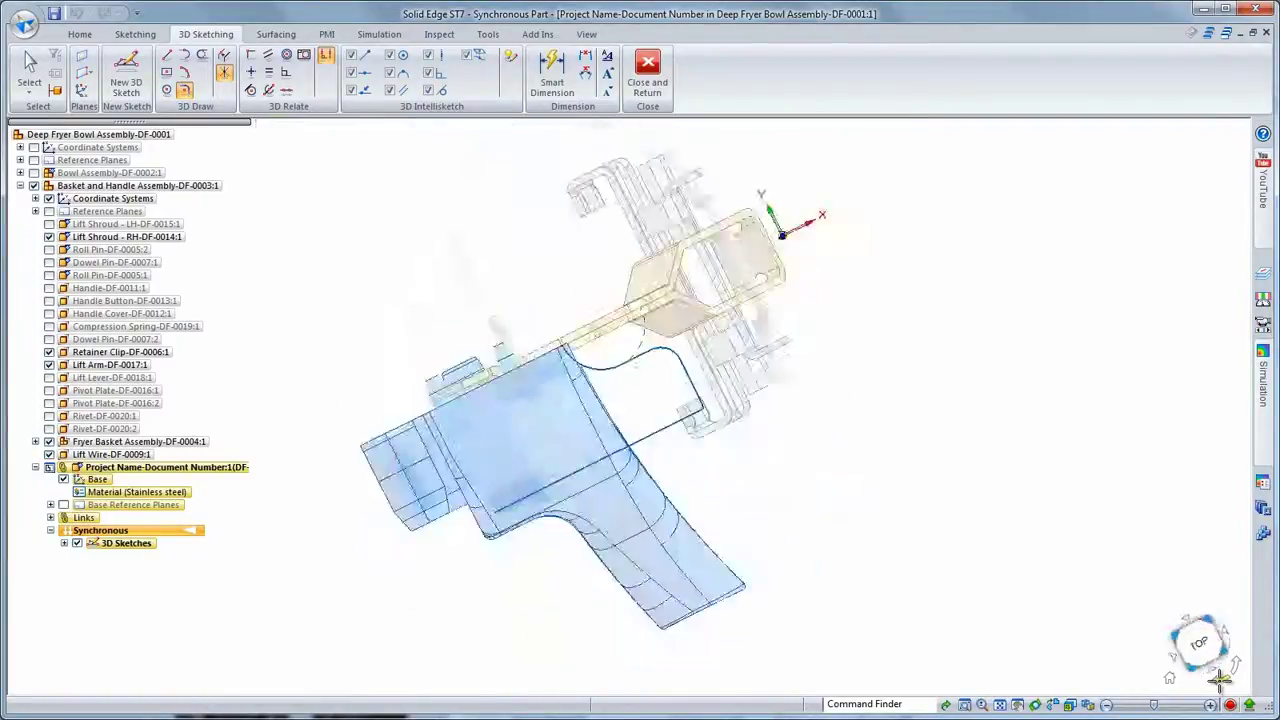
pyautogui.click(1199, 668)
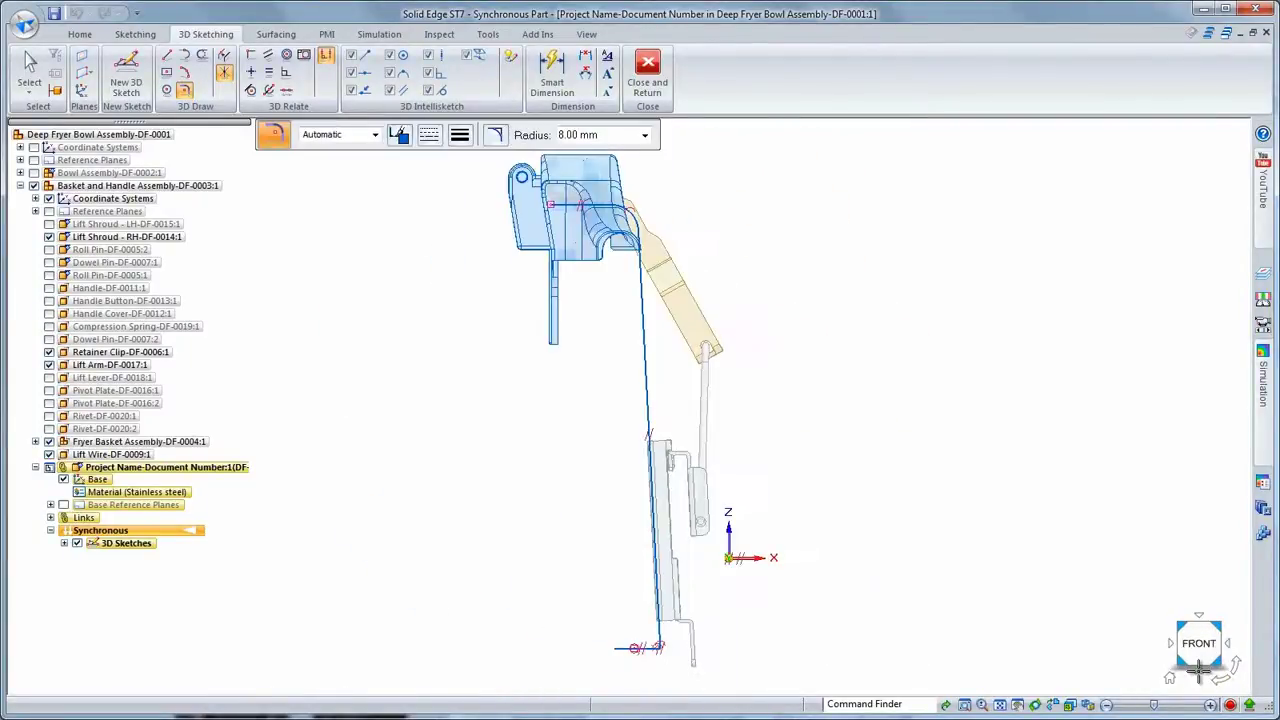
pyautogui.click(1217, 626)
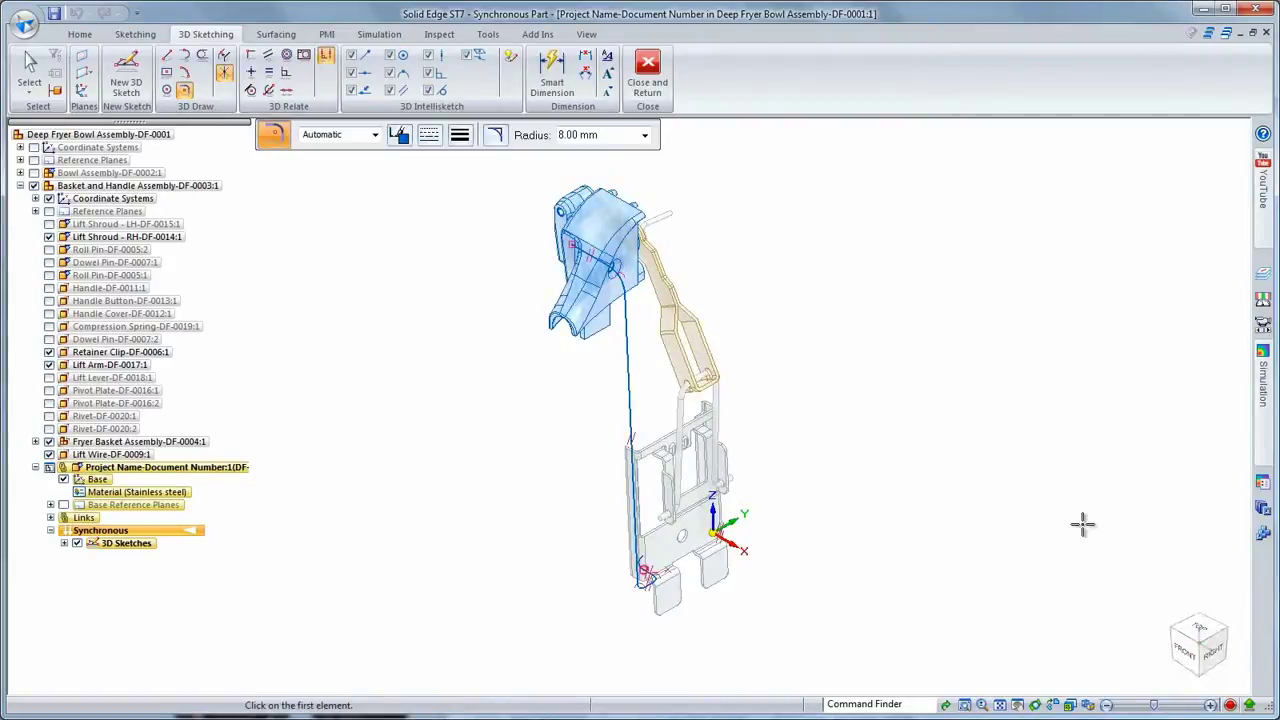
pyautogui.press('Escape')
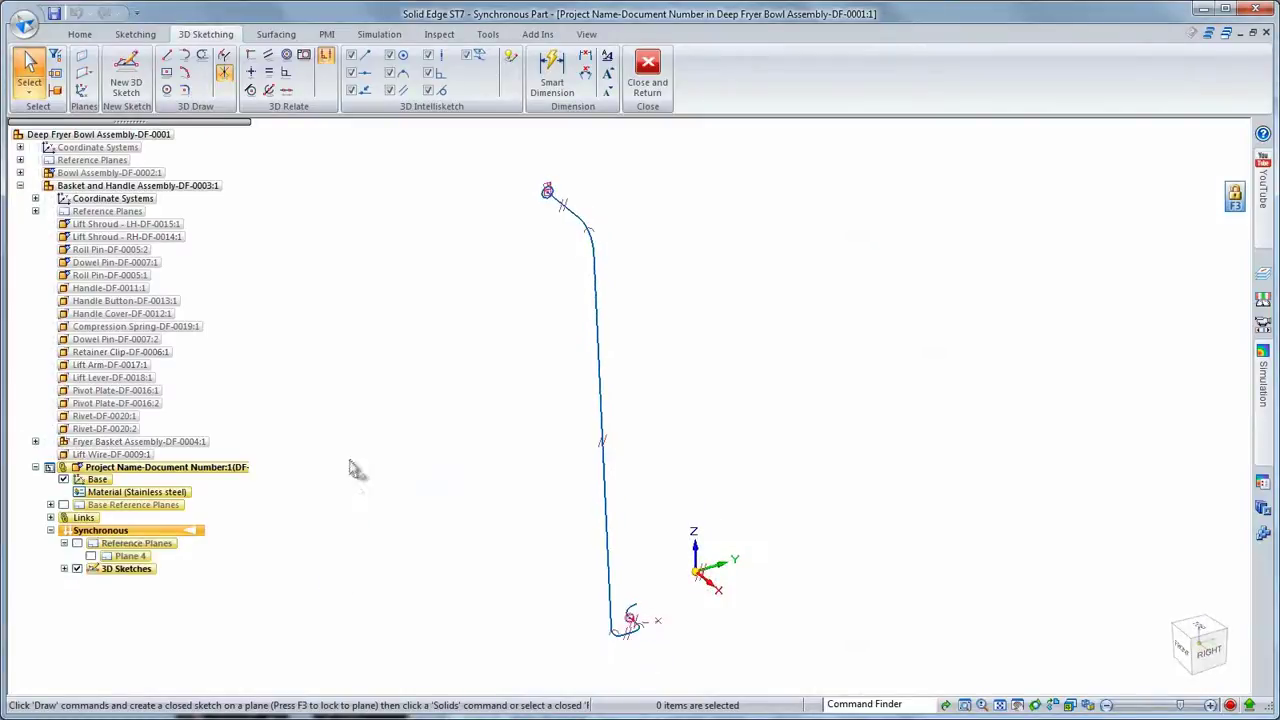
# Step: Sweep the circular profile at the path's upper end along the full 3D sketch path to create the solid wire
pyautogui.rightClick(355, 468)
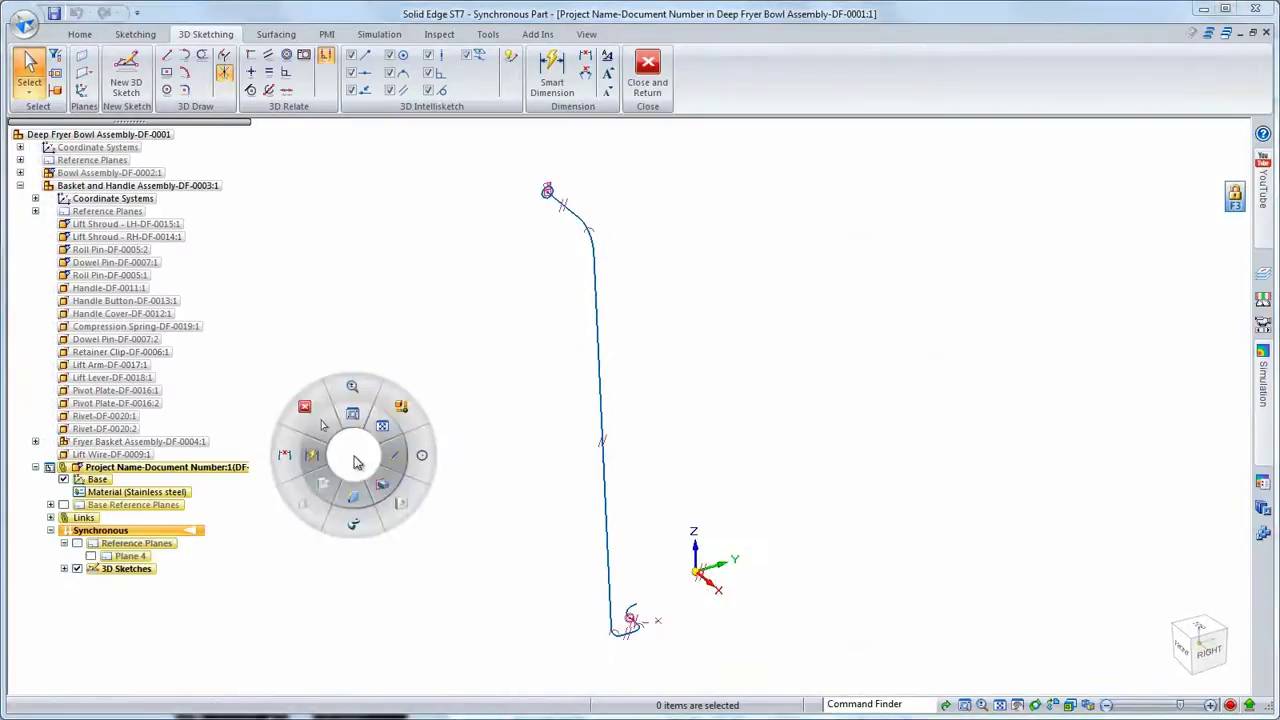
pyautogui.click(355, 523)
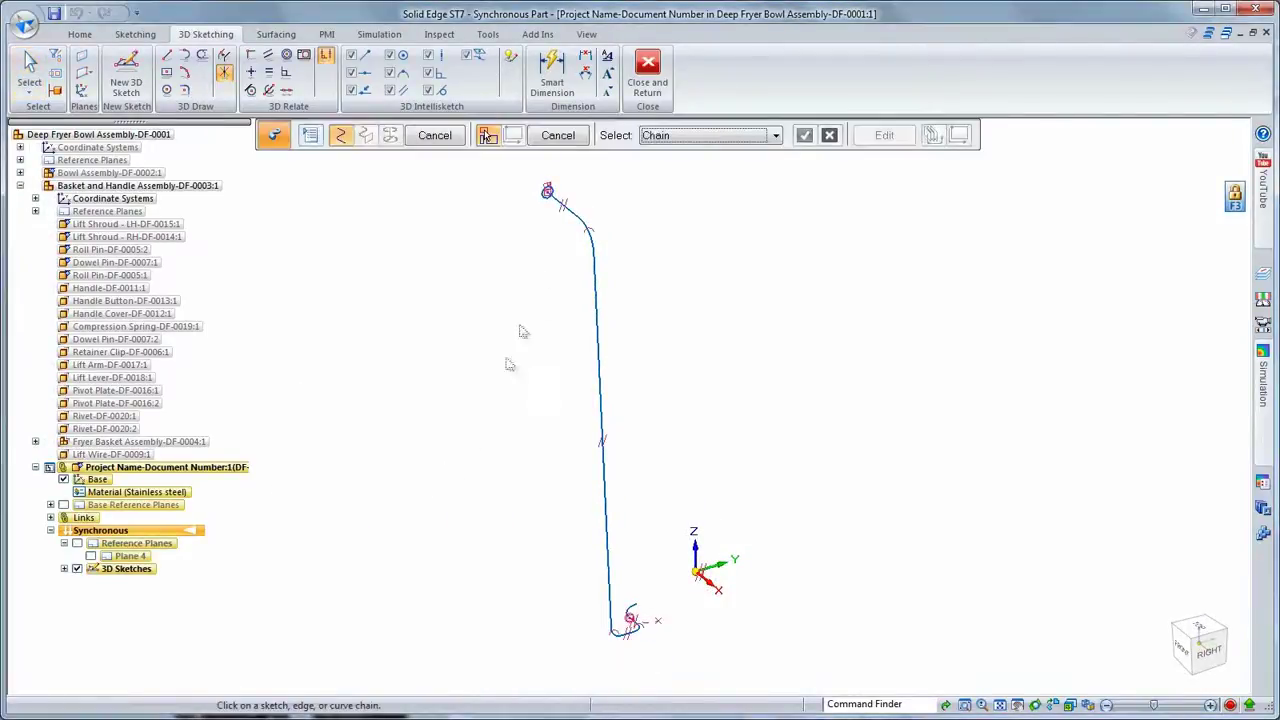
pyautogui.rightClick(539, 225)
pyautogui.click(546, 198)
pyautogui.rightClick(489, 223)
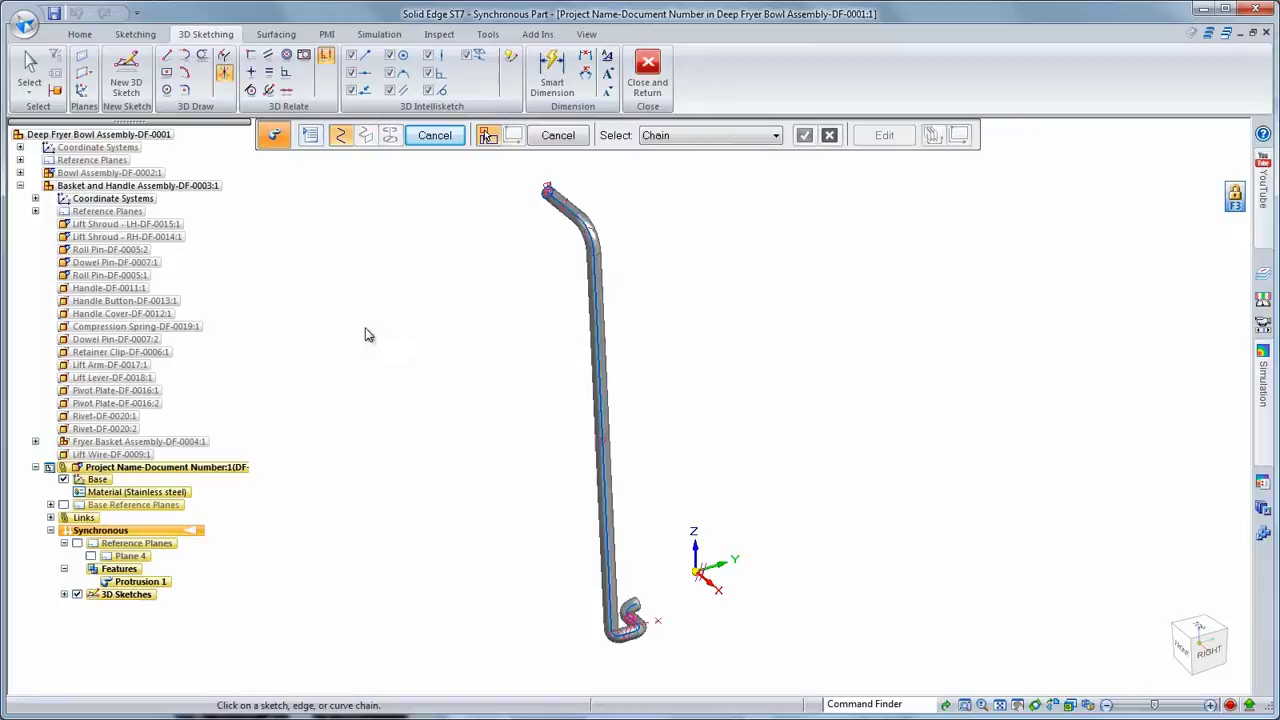
# Step: Mirror the swept protrusion about the vertical XZ plane of the base coordinate system to form the second leg
pyautogui.click(140, 581)
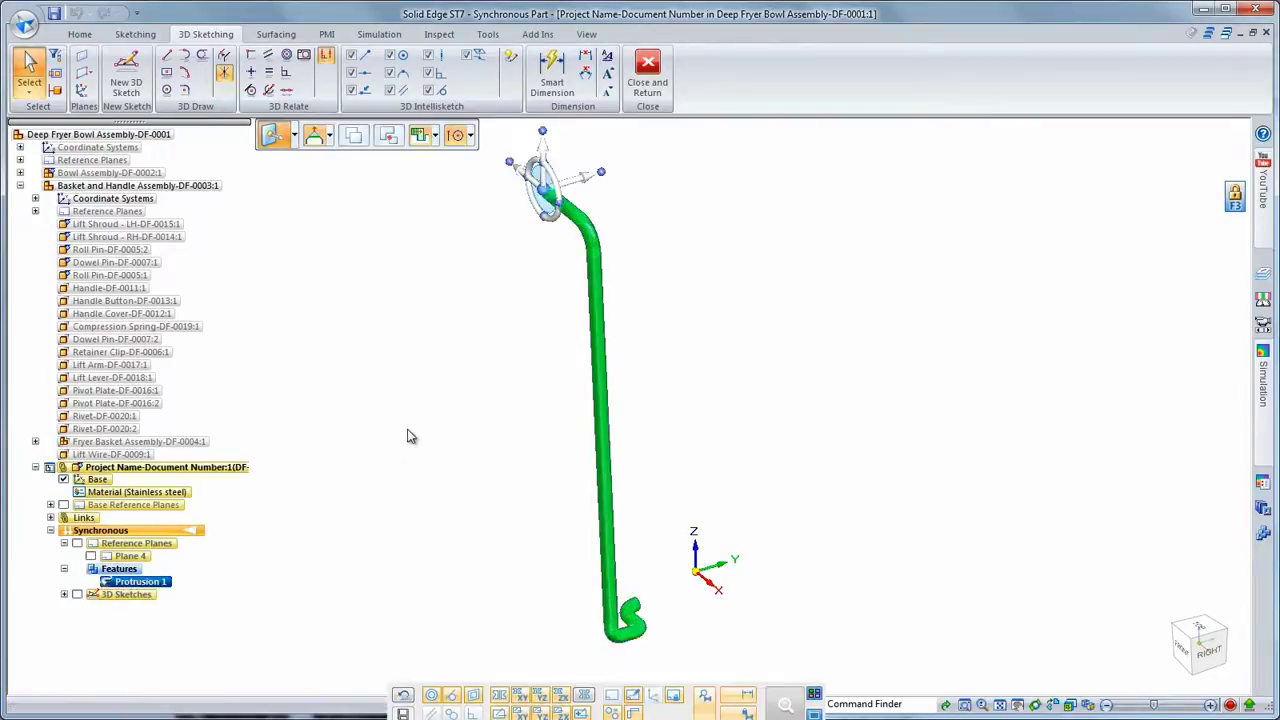
pyautogui.rightClick(408, 436)
pyautogui.click(355, 477)
pyautogui.click(710, 542)
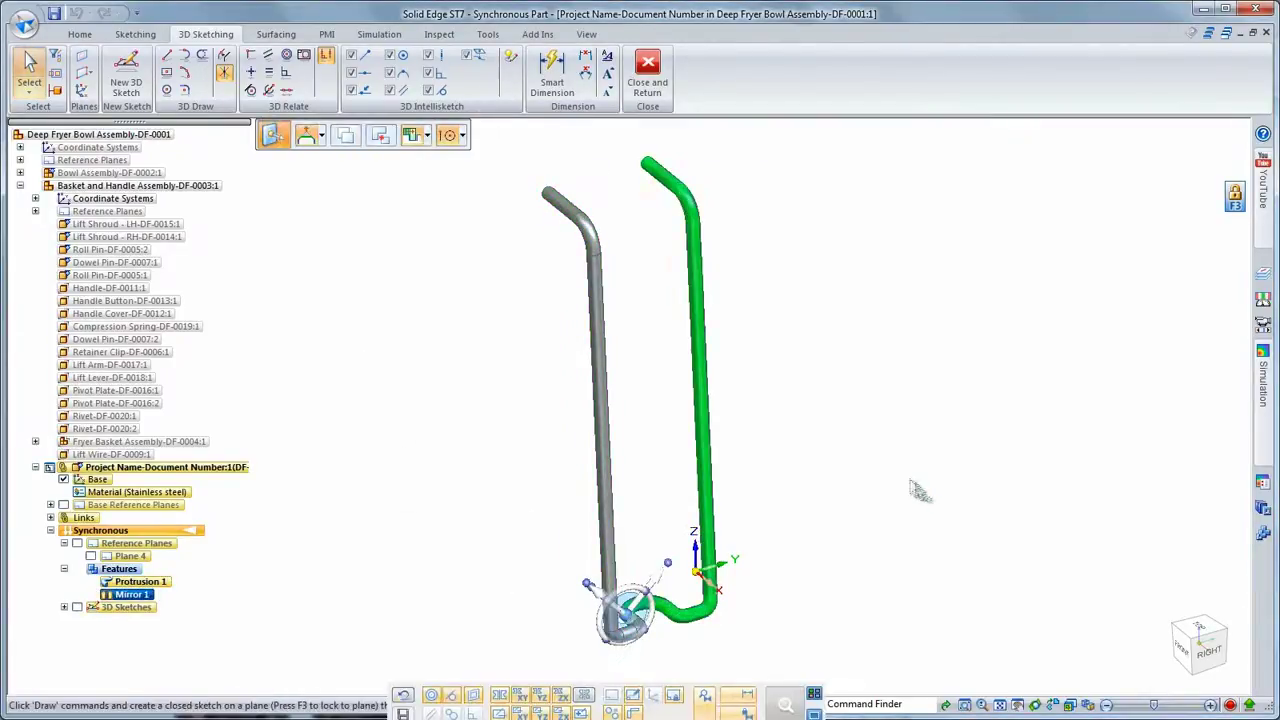
pyautogui.click(898, 468)
# Step: Check the major and minor diameters of the torus face at the wire's lower bend
pyautogui.moveTo(898, 450); pyautogui.dragTo(752, 390, button='middle')
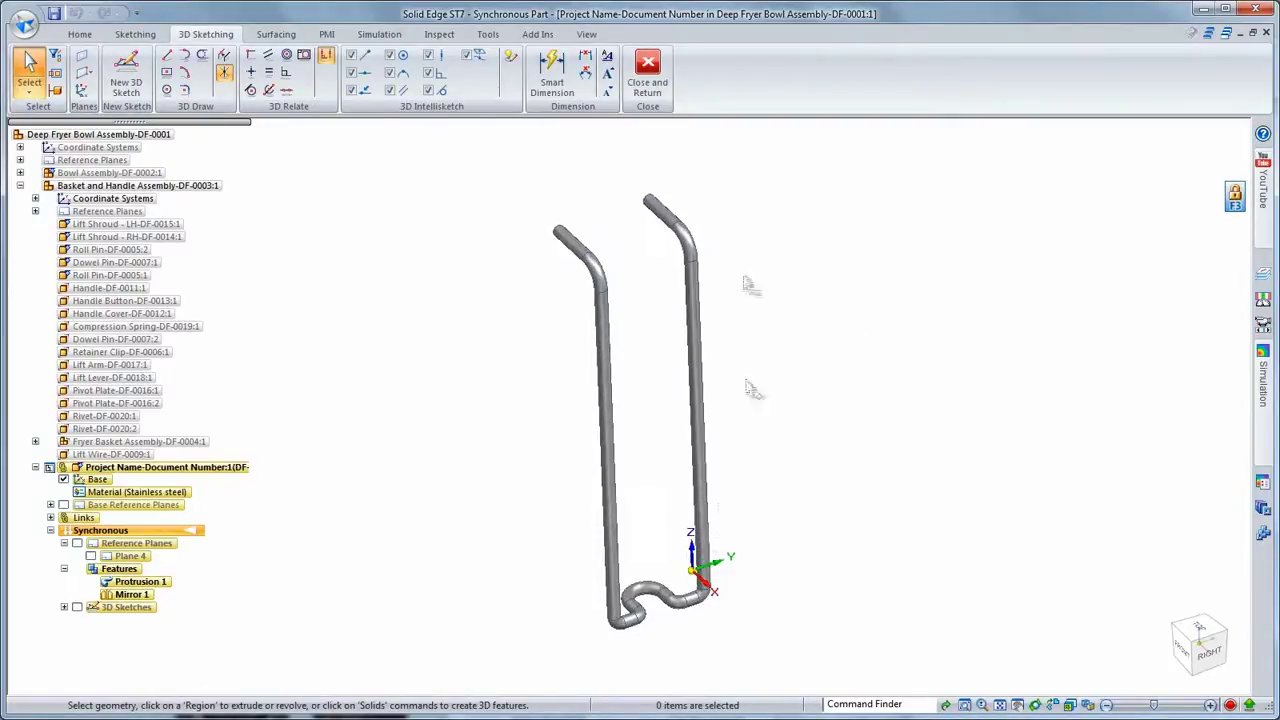
pyautogui.click(651, 597)
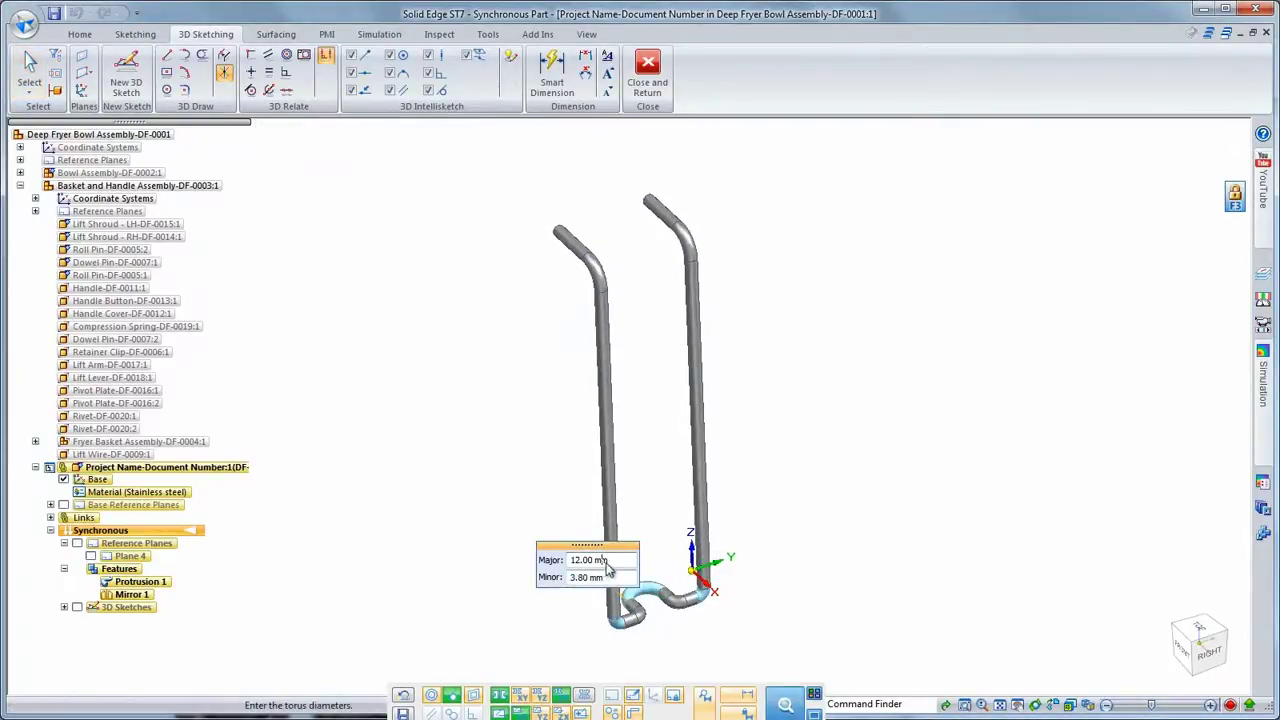
pyautogui.click(532, 556)
# Step: Move the guide wire's vertical legs and lower bends together along one axis, up to a keypoint on the basket bracket
pyautogui.moveTo(483, 517); pyautogui.dragTo(923, 537, button='middle')
pyautogui.scroll(3, 594, 645)
pyautogui.moveTo(503, 566)
pyautogui.mouseDown()
pyautogui.moveTo(594, 649)
pyautogui.moveTo(682, 696)
pyautogui.mouseUp()
pyautogui.keyDown('ctrl'); pyautogui.click(628, 370); pyautogui.keyUp('ctrl')
pyautogui.keyDown('ctrl'); pyautogui.click(546, 330); pyautogui.keyUp('ctrl')
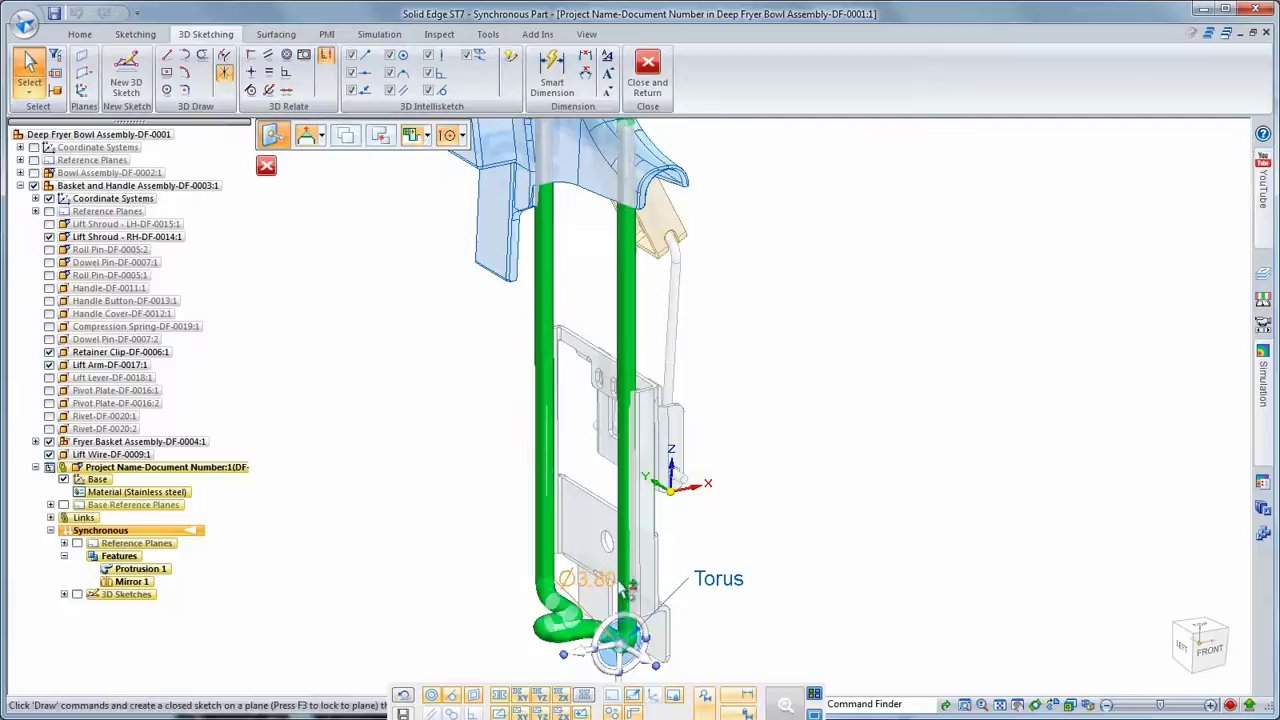
pyautogui.click(620, 642)
pyautogui.click(545, 278)
pyautogui.scroll(5, 443, 391)
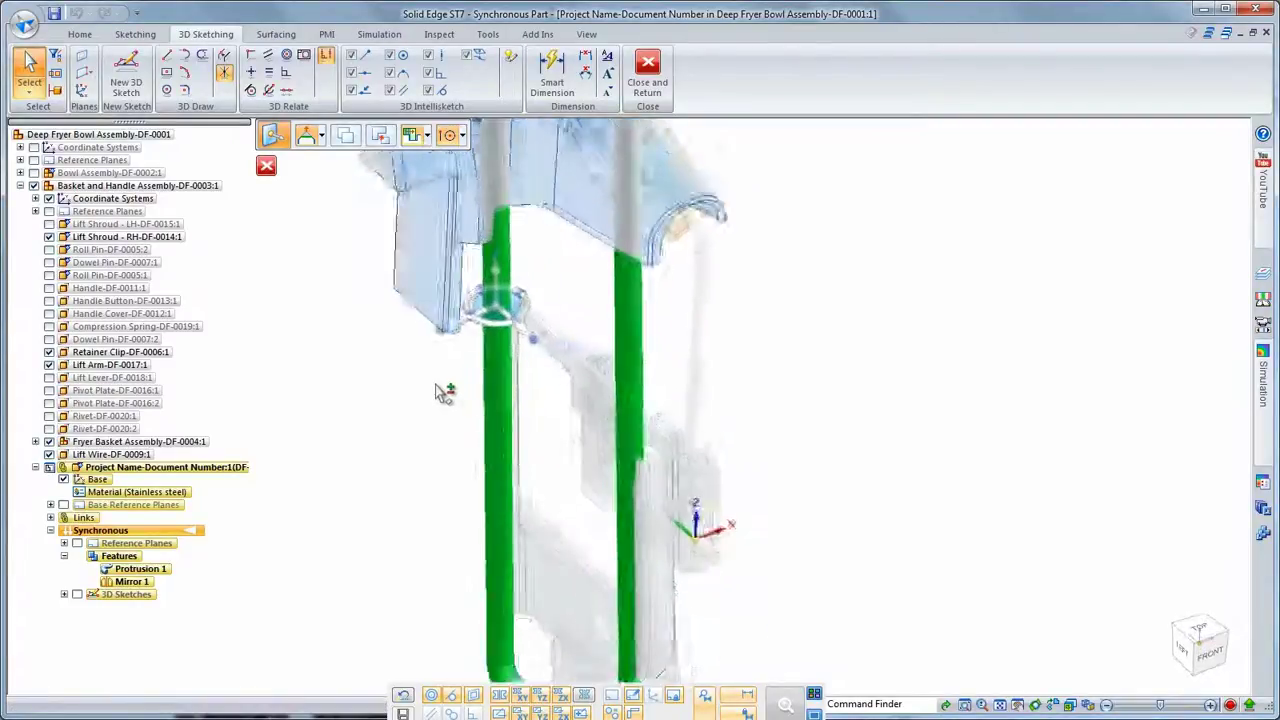
pyautogui.scroll(1, 443, 370)
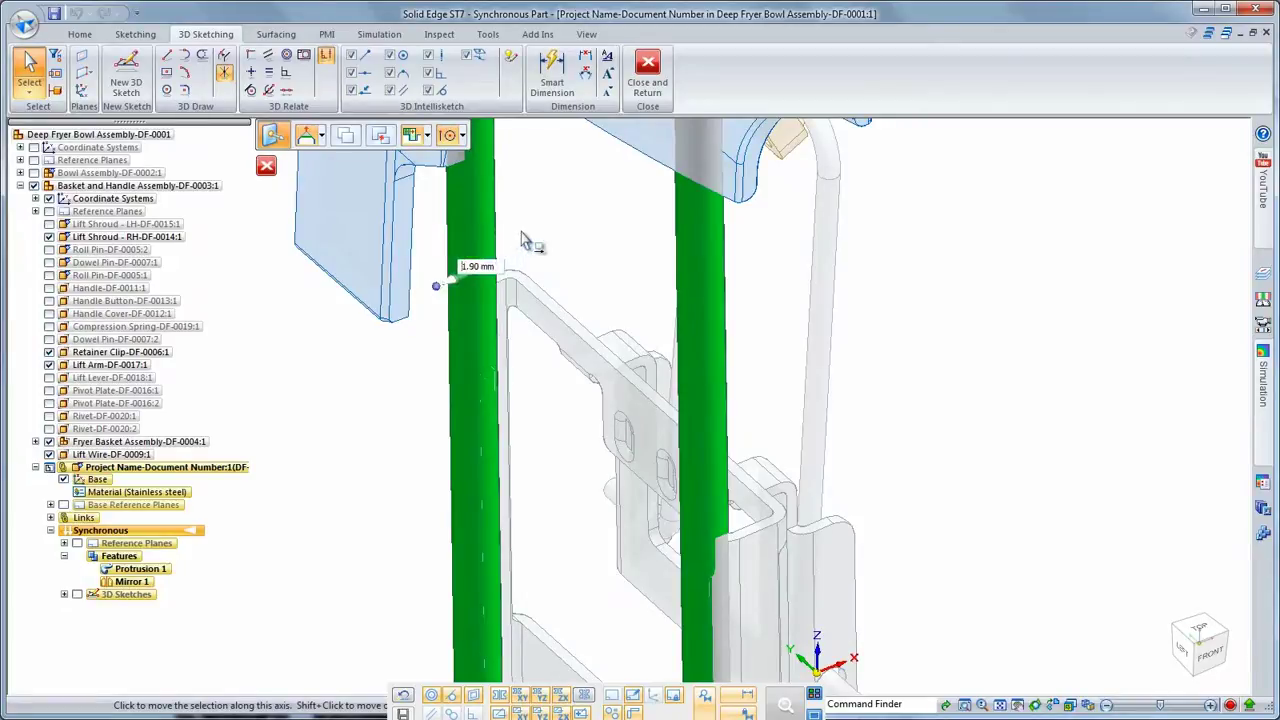
pyautogui.click(527, 233)
pyautogui.click(507, 275)
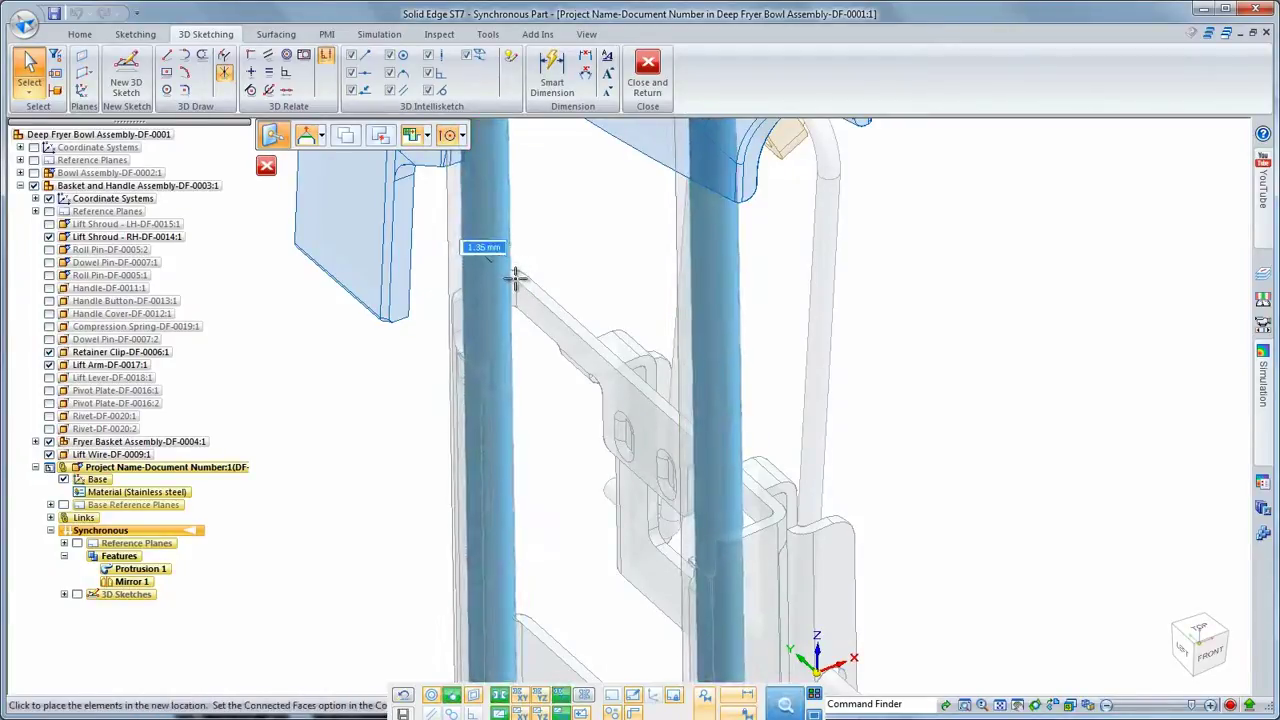
pyautogui.click(517, 278)
pyautogui.press('Escape')
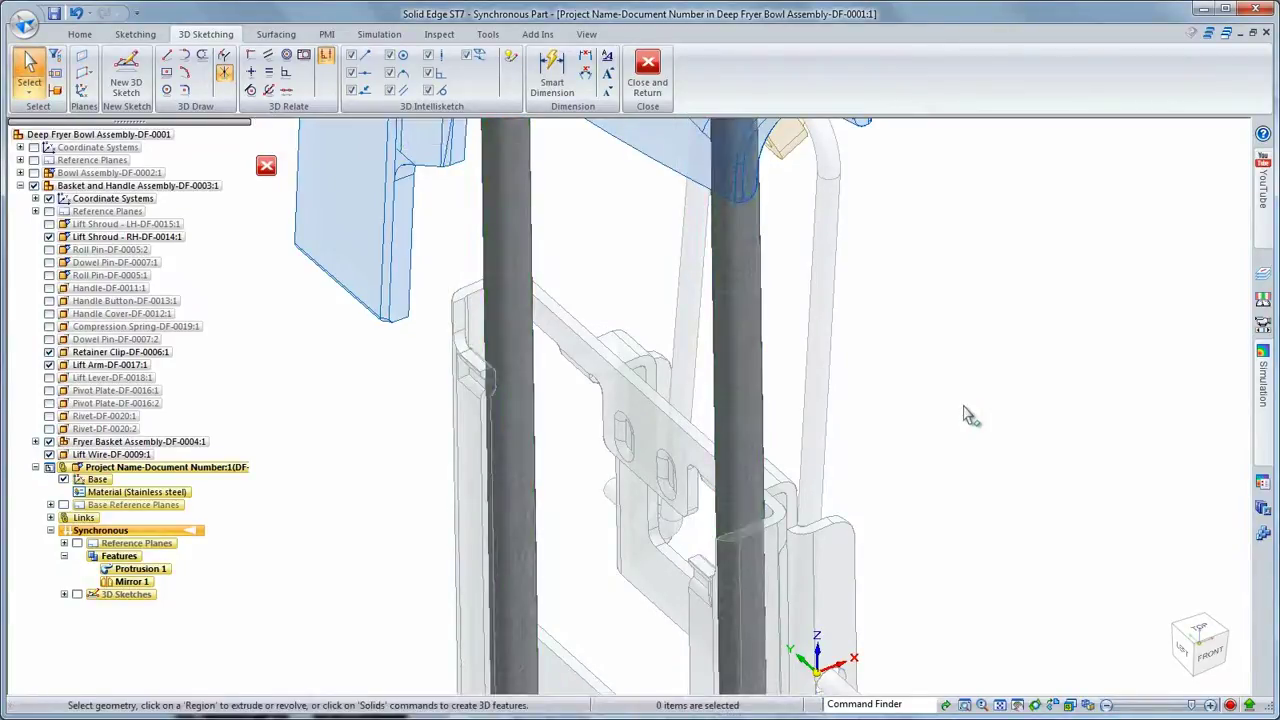
# Step: Finish editing the wire part in place and show all components of the Basket and Handle Assembly
pyautogui.click(660, 95)
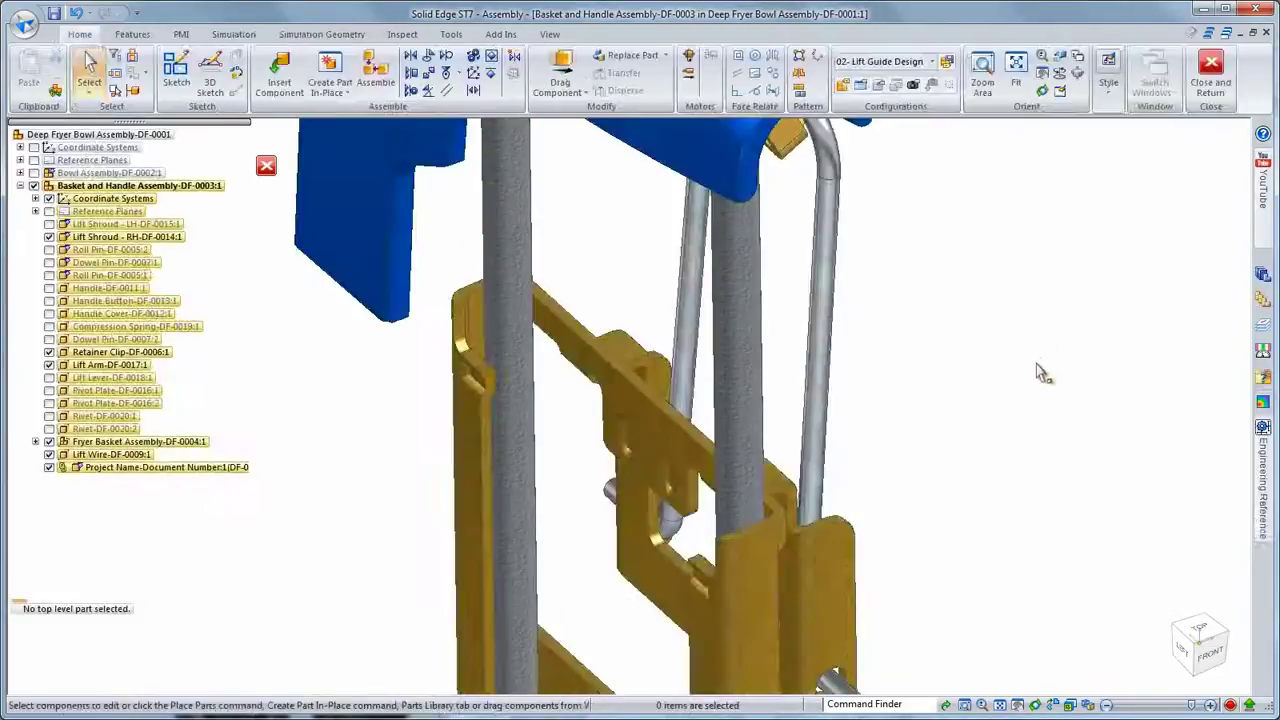
pyautogui.rightClick(70, 186)
pyautogui.click(108, 288)
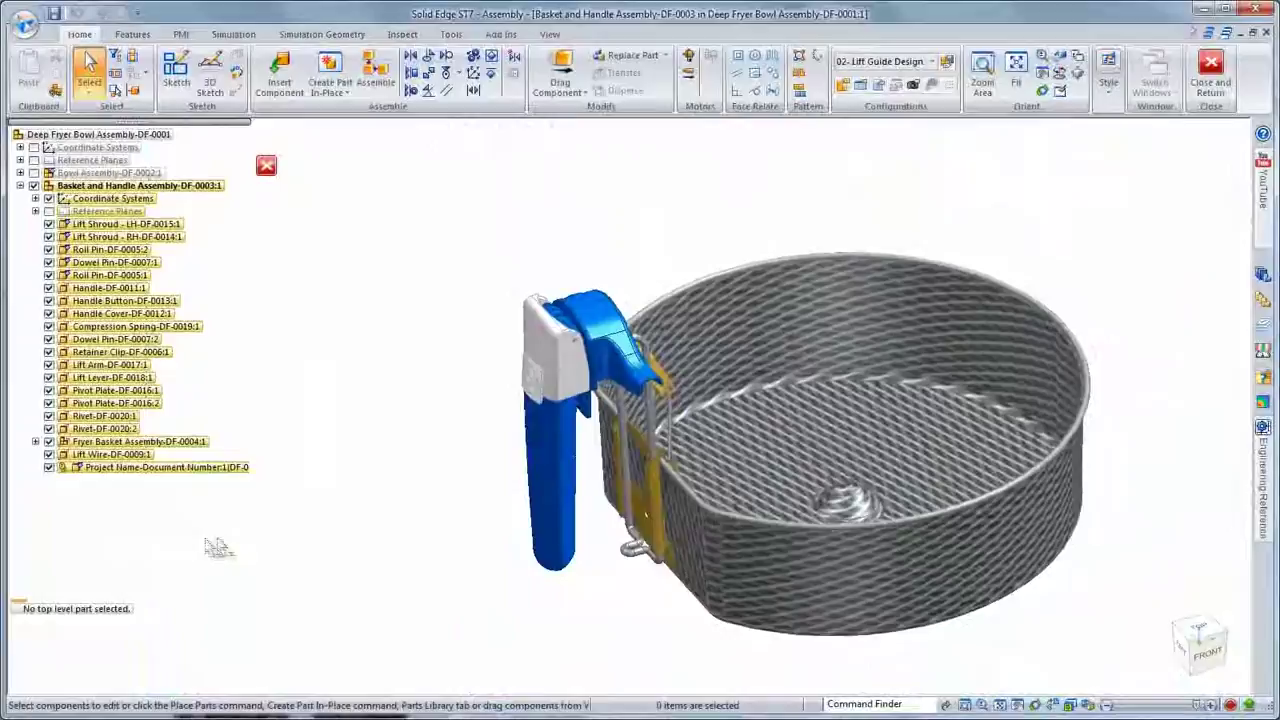
# Step: Test the handle mechanism by swinging the handle with Drag Component and no analysis, and reset it to its original position
pyautogui.rightClick(352, 490)
pyautogui.click(316, 448)
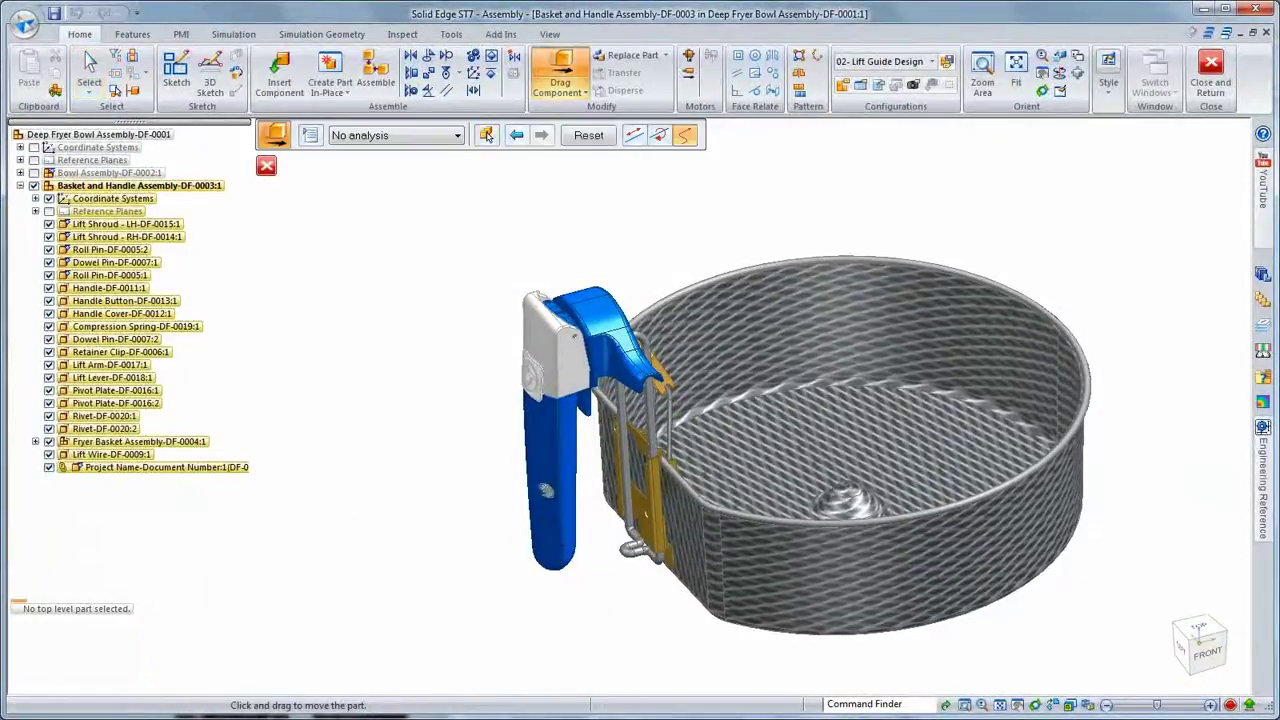
pyautogui.moveTo(545, 490); pyautogui.dragTo(604, 480)
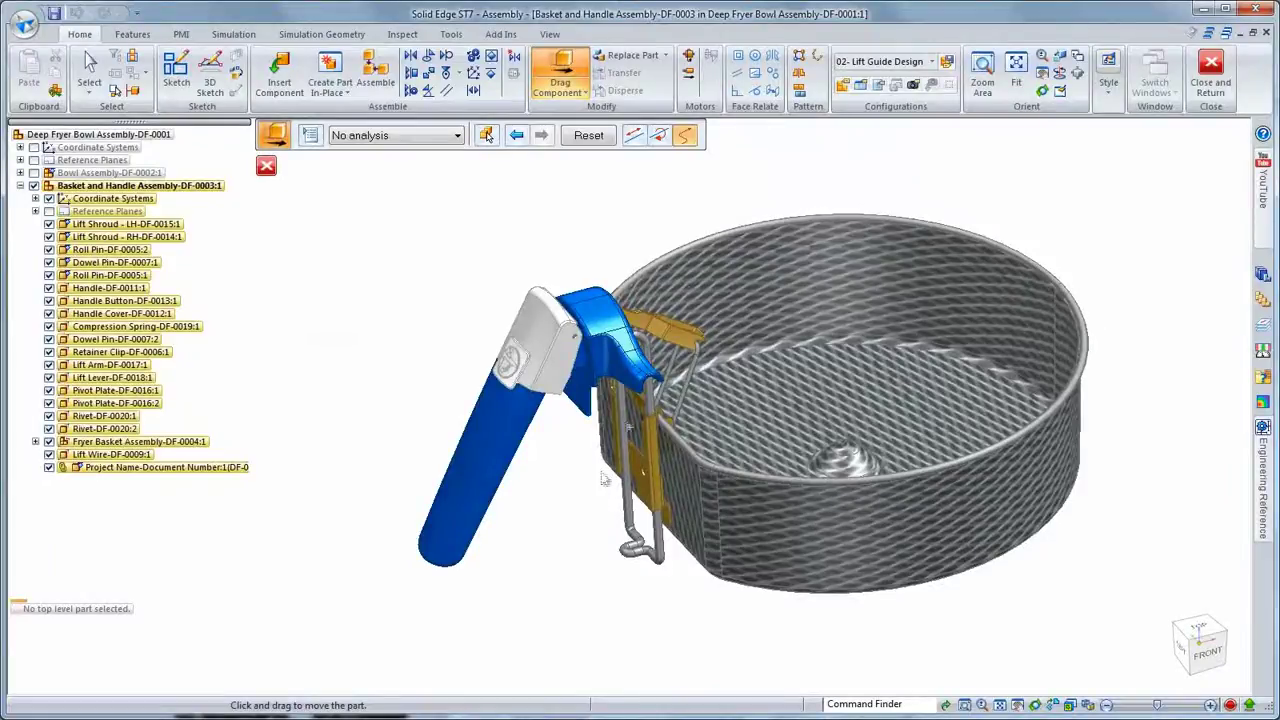
pyautogui.click(589, 136)
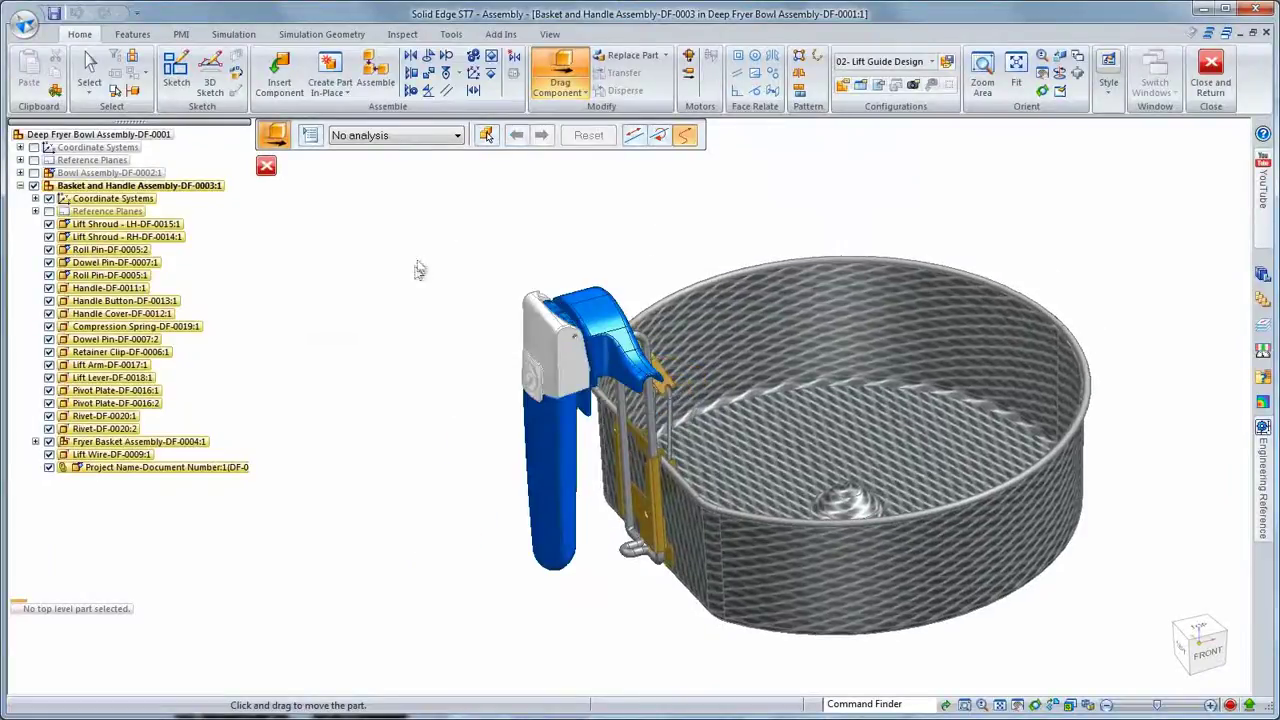
# Step: Return to the top-level Deep Fryer Bowl Assembly and show all its components
pyautogui.click(267, 170)
pyautogui.rightClick(150, 135)
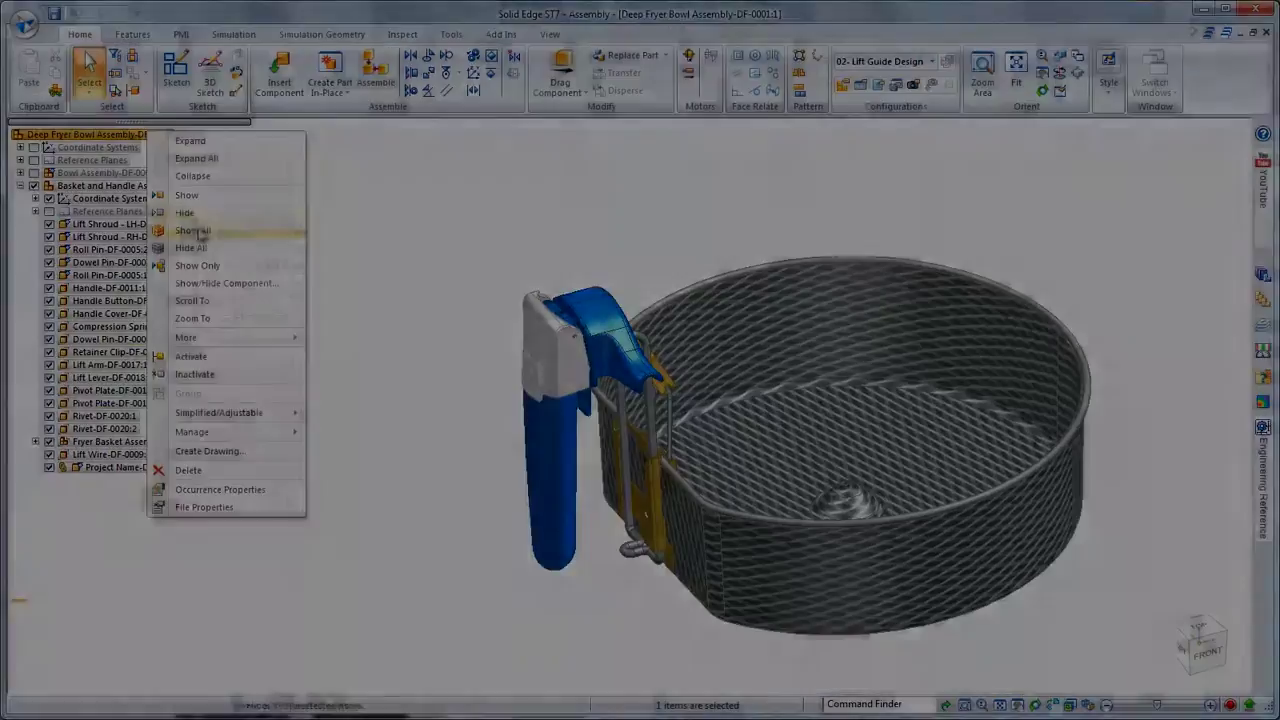